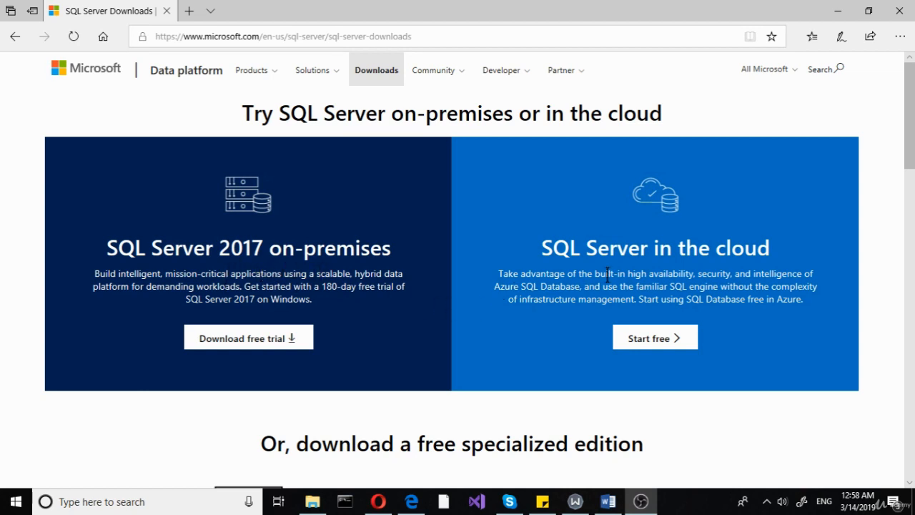
{"action": "scroll", "coordinate": [605, 279], "scroll_direction": "down", "scroll_amount": 3}
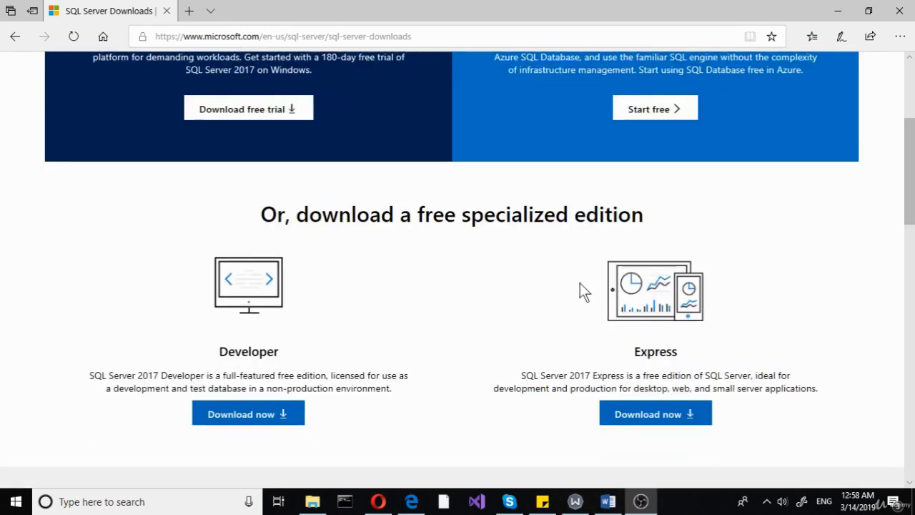
{"action": "scroll", "coordinate": [378, 296], "scroll_direction": "down", "scroll_amount": 2}
{"action": "scroll", "coordinate": [378, 297], "scroll_direction": "up", "scroll_amount": 2}
{"action": "scroll", "coordinate": [562, 371], "scroll_direction": "down", "scroll_amount": 2}
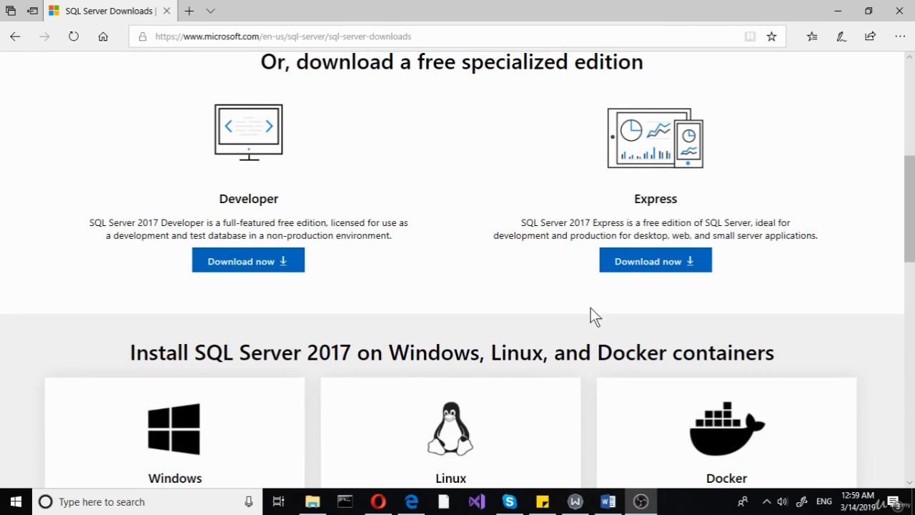
{"action": "left_click", "coordinate": [640, 270]}
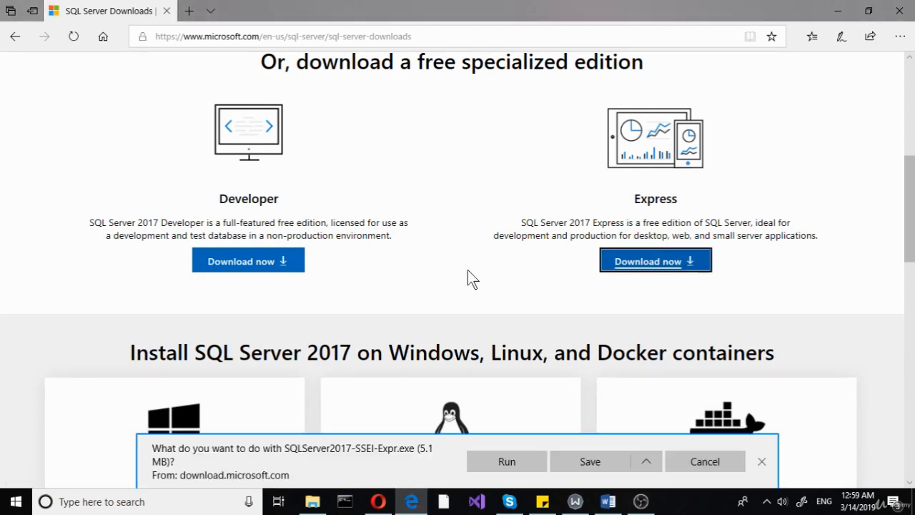
{"action": "left_click", "coordinate": [680, 455]}
Open the SQL Server 2019 page and jump to its download section.
{"action": "scroll", "coordinate": [417, 375], "scroll_direction": "down", "scroll_amount": 2}
{"action": "scroll", "coordinate": [417, 376], "scroll_direction": "down", "scroll_amount": 3}
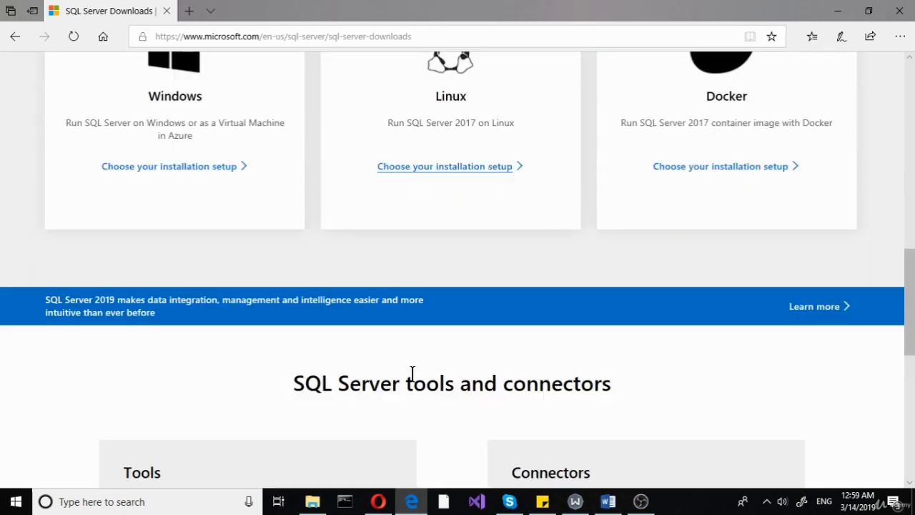
{"action": "scroll", "coordinate": [419, 378], "scroll_direction": "up", "scroll_amount": 3}
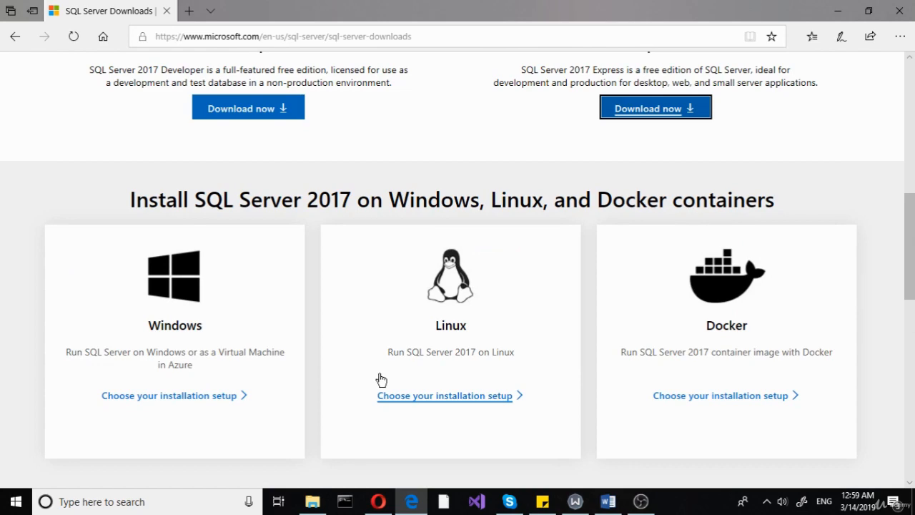
{"action": "scroll", "coordinate": [343, 370], "scroll_direction": "up", "scroll_amount": 5}
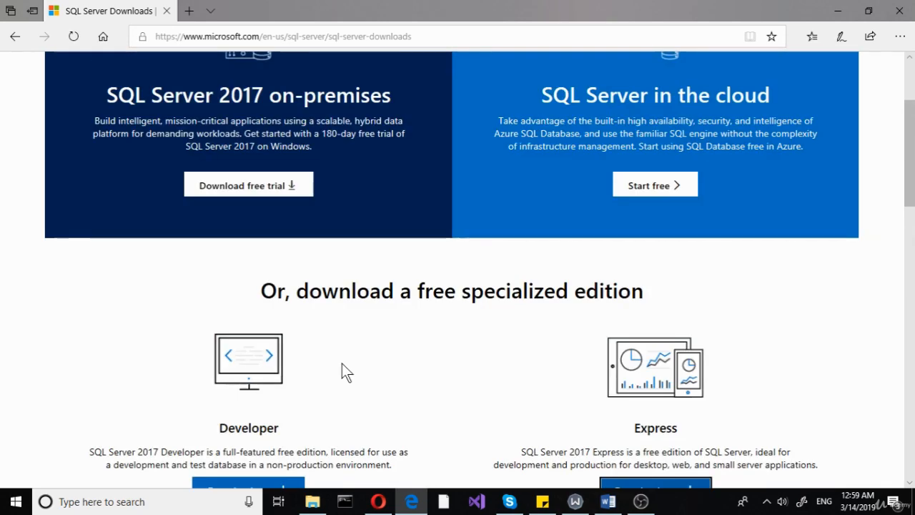
{"action": "scroll", "coordinate": [342, 363], "scroll_direction": "down", "scroll_amount": 1}
{"action": "scroll", "coordinate": [341, 365], "scroll_direction": "up", "scroll_amount": 1}
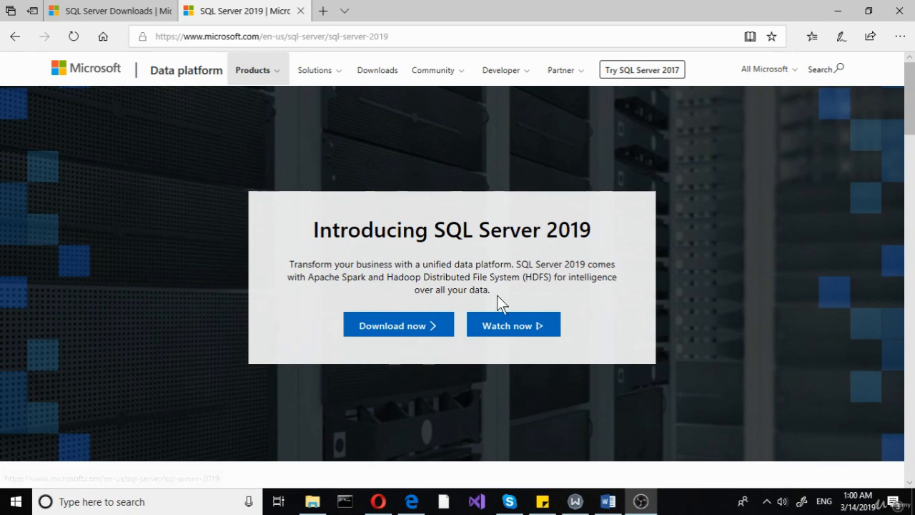
{"action": "left_click", "coordinate": [414, 326]}
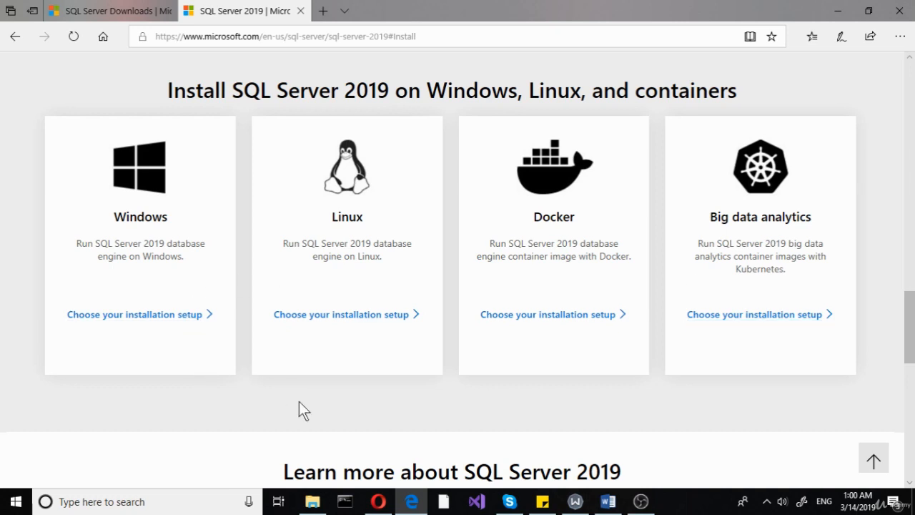
Start the SQL Server 2019 preview setup for Windows and choose the Custom installation type.
{"action": "left_click", "coordinate": [142, 322]}
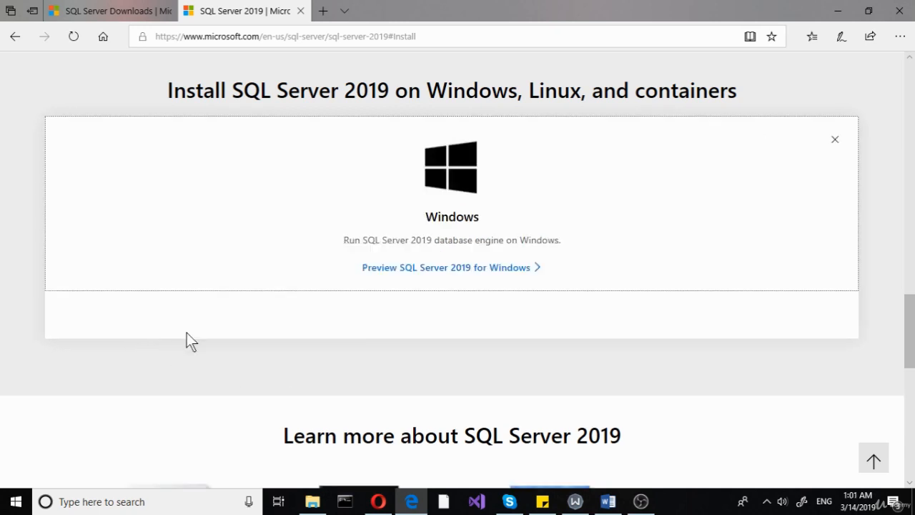
{"action": "left_click", "coordinate": [425, 274]}
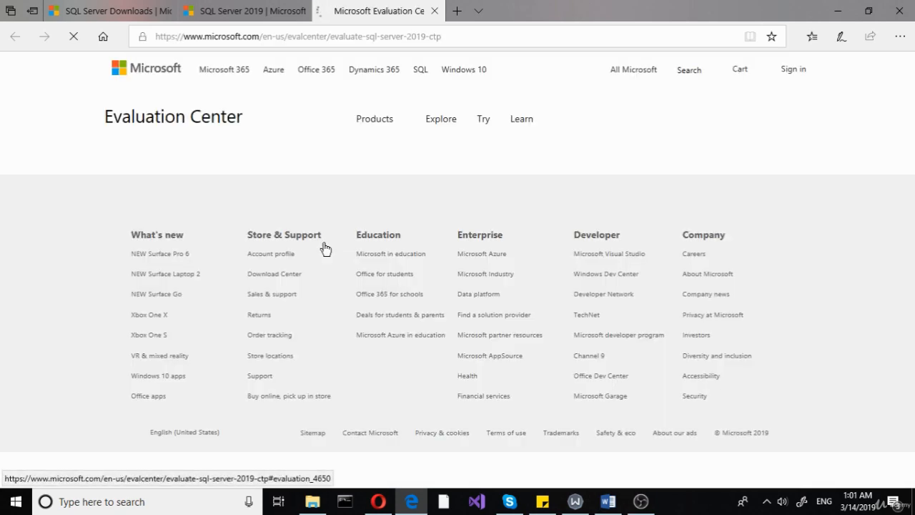
{"action": "scroll", "coordinate": [270, 324], "scroll_direction": "down", "scroll_amount": 5}
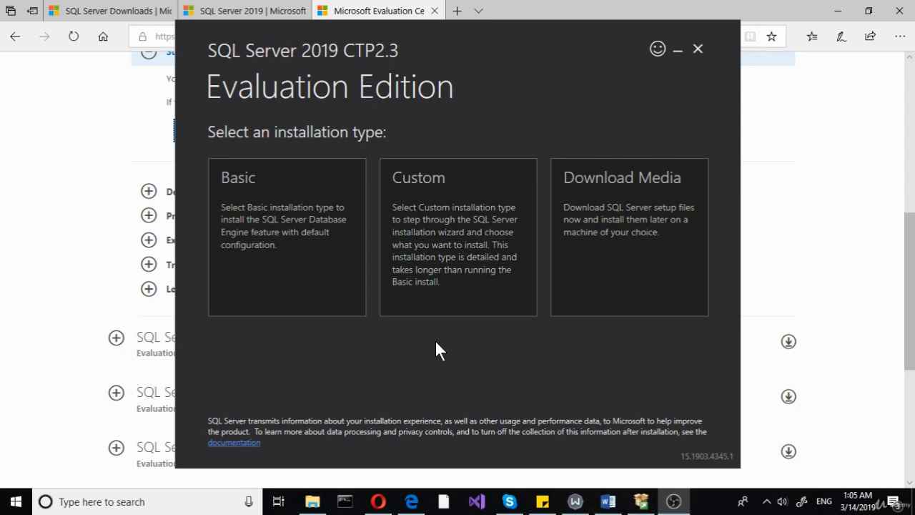
{"action": "left_click", "coordinate": [437, 259]}
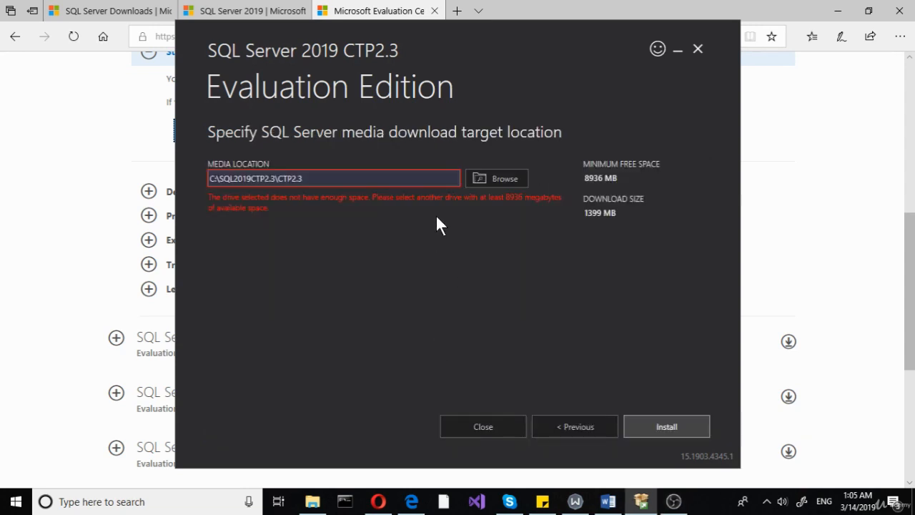
Set the media download location to the root of drive L:.
{"action": "left_click", "coordinate": [490, 182]}
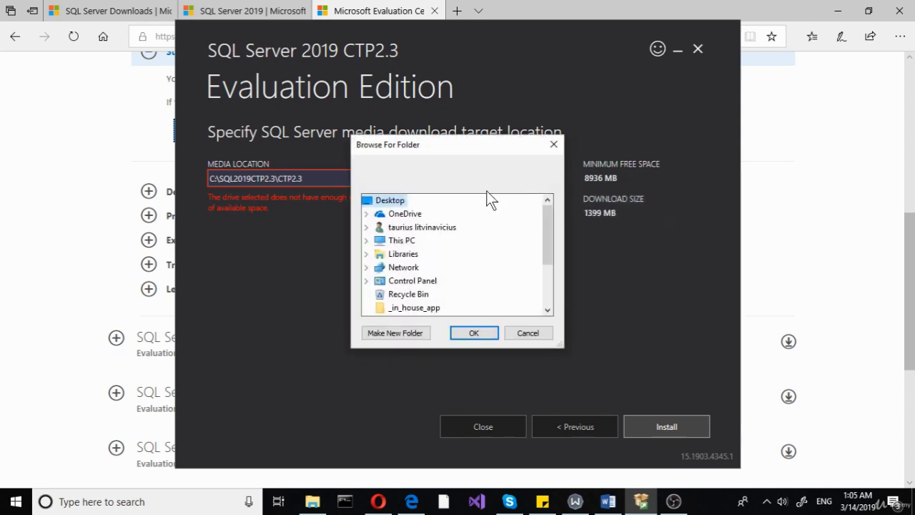
{"action": "scroll", "coordinate": [459, 261], "scroll_direction": "down", "scroll_amount": 2}
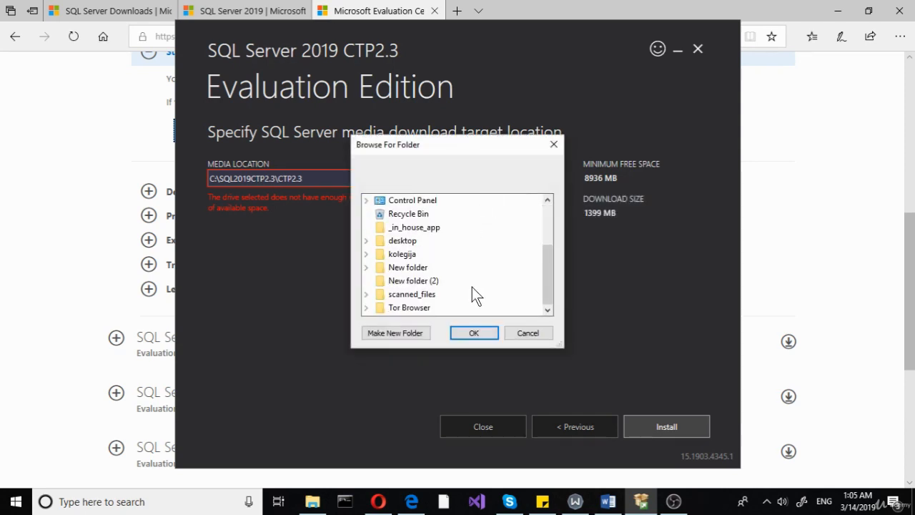
{"action": "scroll", "coordinate": [472, 286], "scroll_direction": "up", "scroll_amount": 2}
{"action": "left_click", "coordinate": [367, 241]}
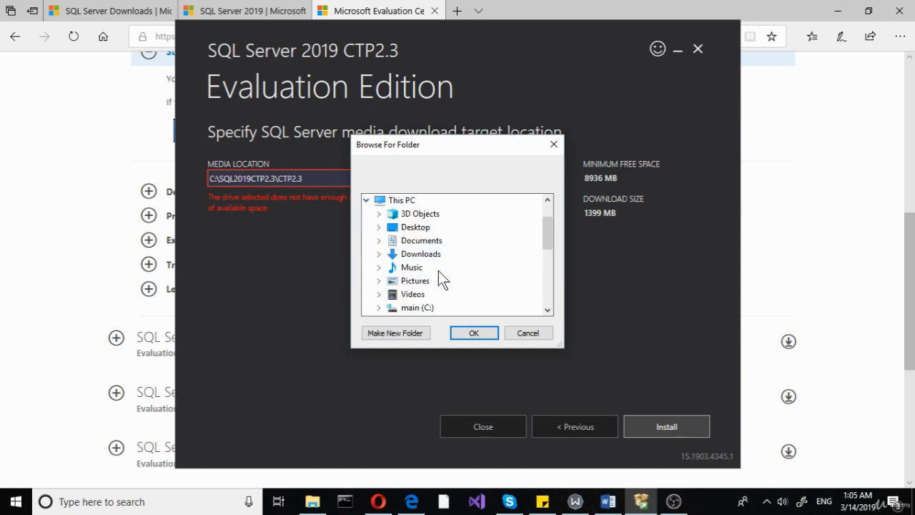
{"action": "scroll", "coordinate": [436, 272], "scroll_direction": "down", "scroll_amount": 1}
{"action": "scroll", "coordinate": [443, 280], "scroll_direction": "down", "scroll_amount": 1}
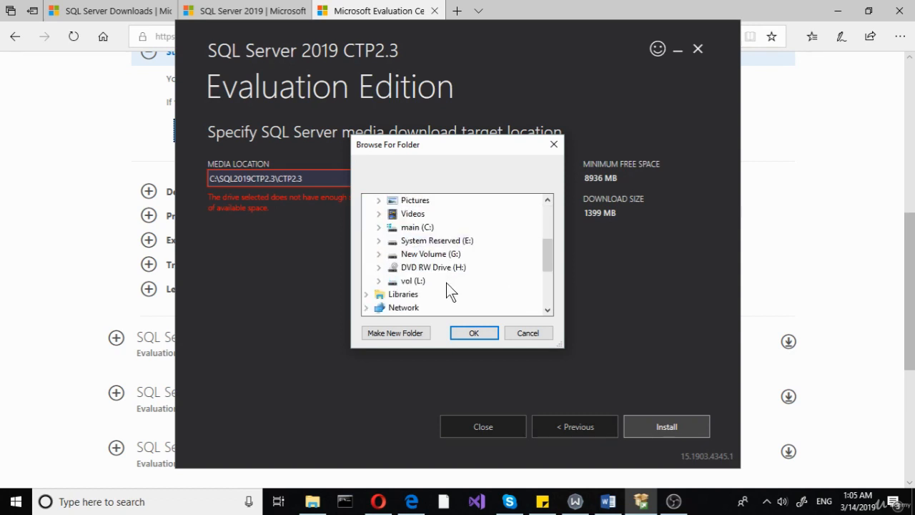
{"action": "left_click", "coordinate": [421, 284]}
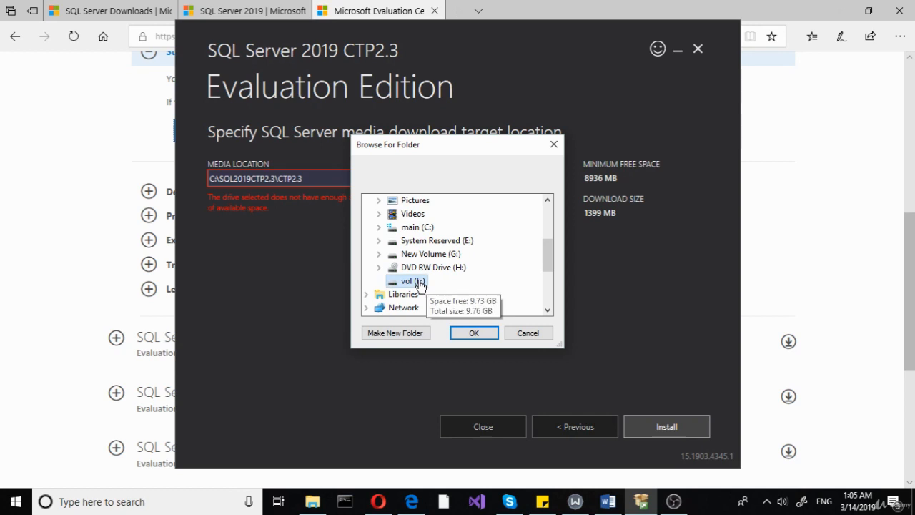
{"action": "left_click", "coordinate": [491, 336]}
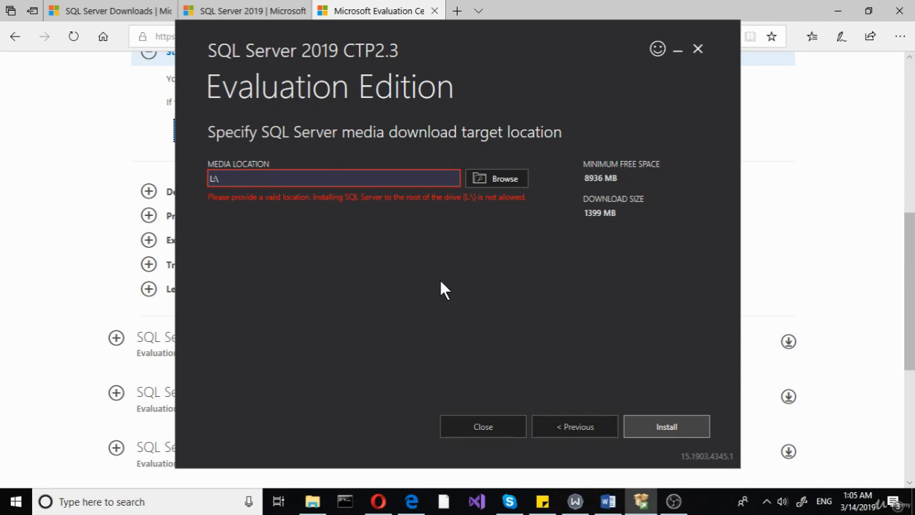
Create a new folder named sqltest on drive L: and set it as the media download location.
{"action": "left_click", "coordinate": [486, 178]}
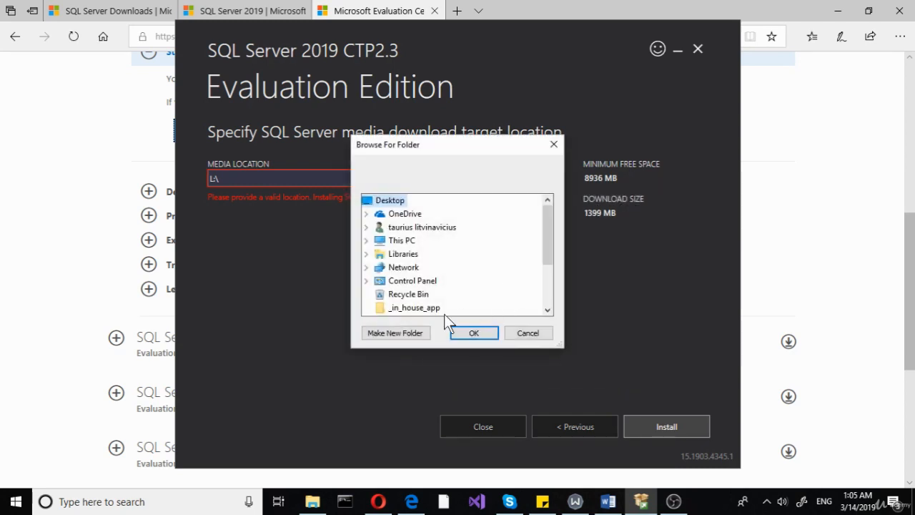
{"action": "left_click", "coordinate": [366, 241]}
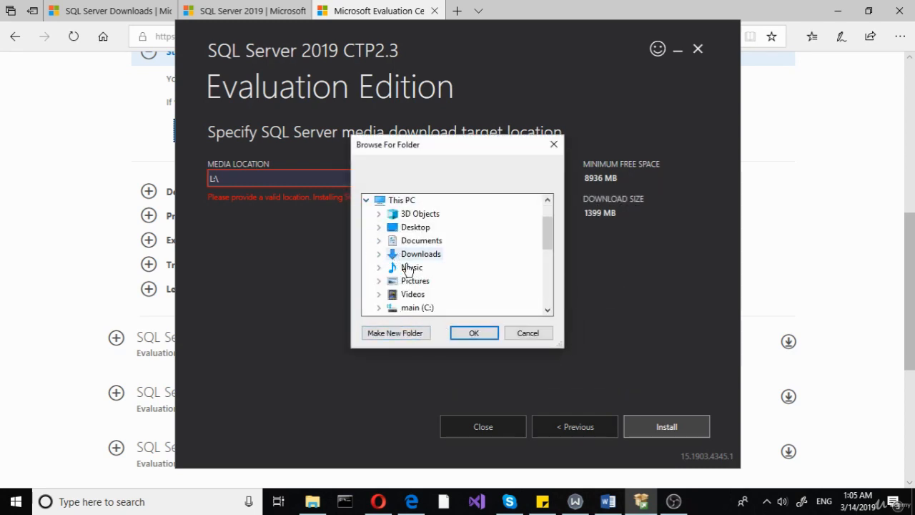
{"action": "scroll", "coordinate": [409, 278], "scroll_direction": "down", "scroll_amount": 4}
{"action": "scroll", "coordinate": [422, 282], "scroll_direction": "up", "scroll_amount": 2}
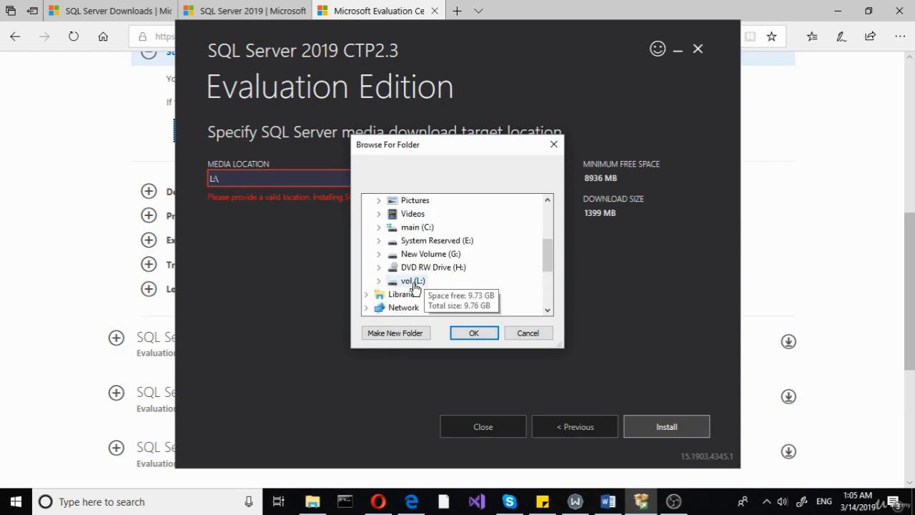
{"action": "left_click", "coordinate": [414, 281]}
{"action": "left_click", "coordinate": [399, 331]}
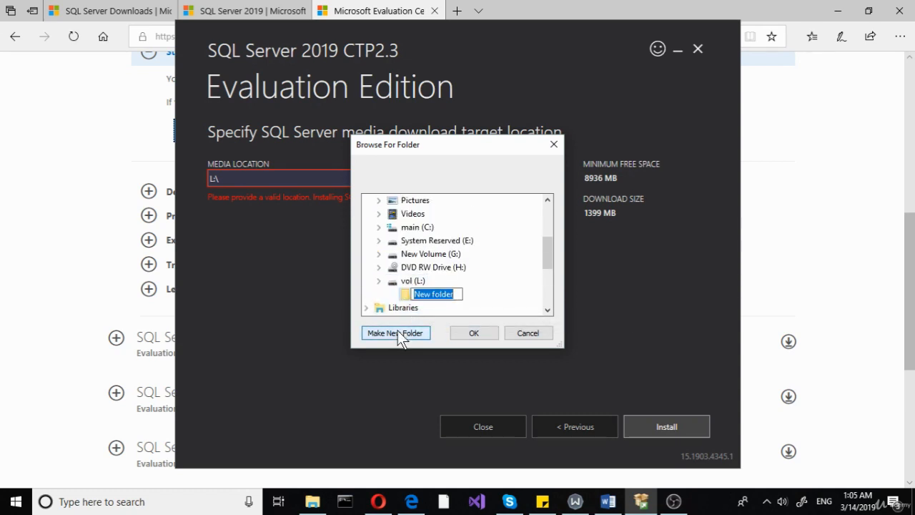
{"action": "type", "text": "sqltest"}
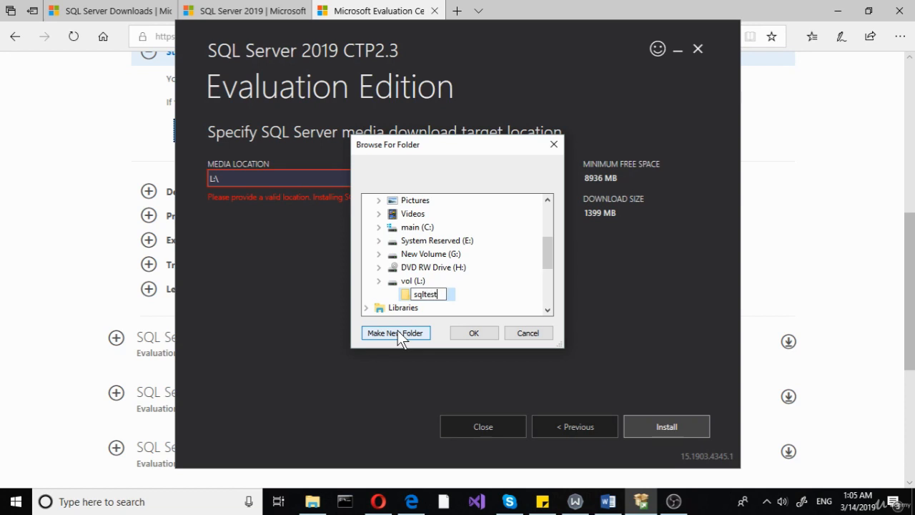
{"action": "key", "text": "Return"}
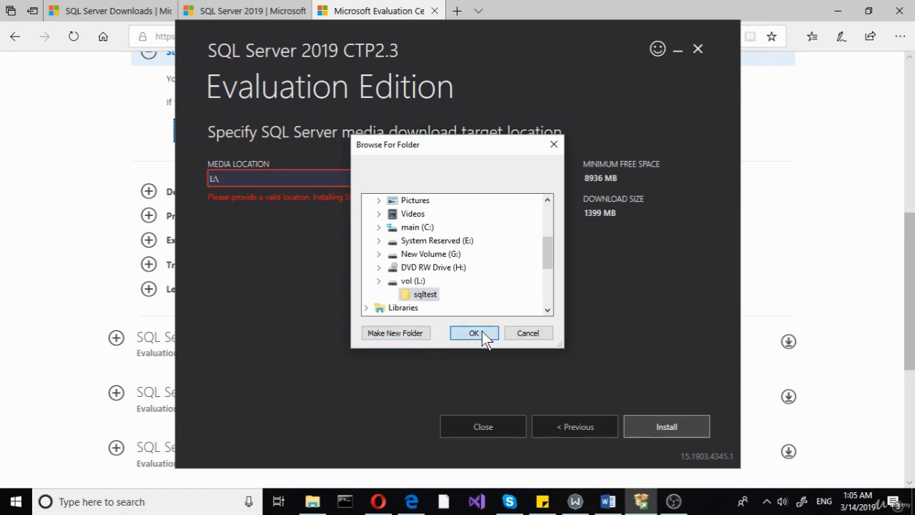
{"action": "left_click", "coordinate": [478, 333]}
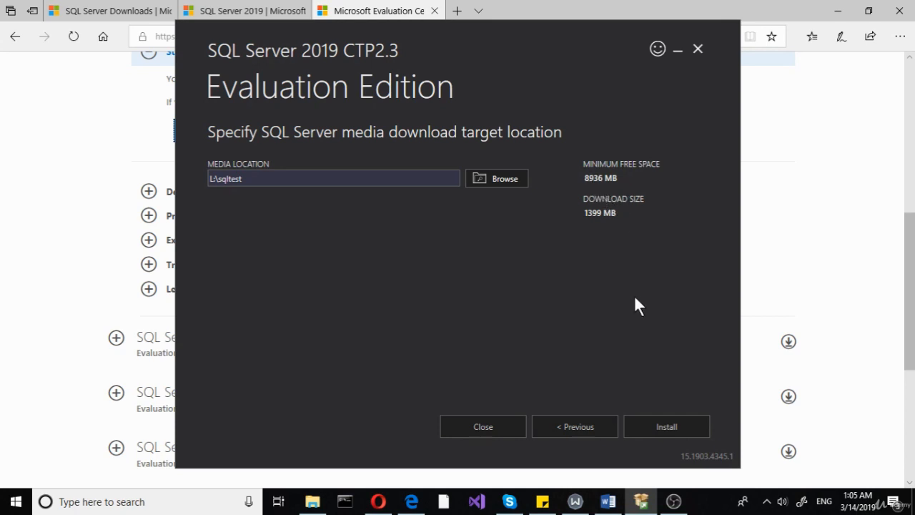
Start the installation and open the Installation section of the SQL Server Installation Center.
{"action": "left_click", "coordinate": [661, 426]}
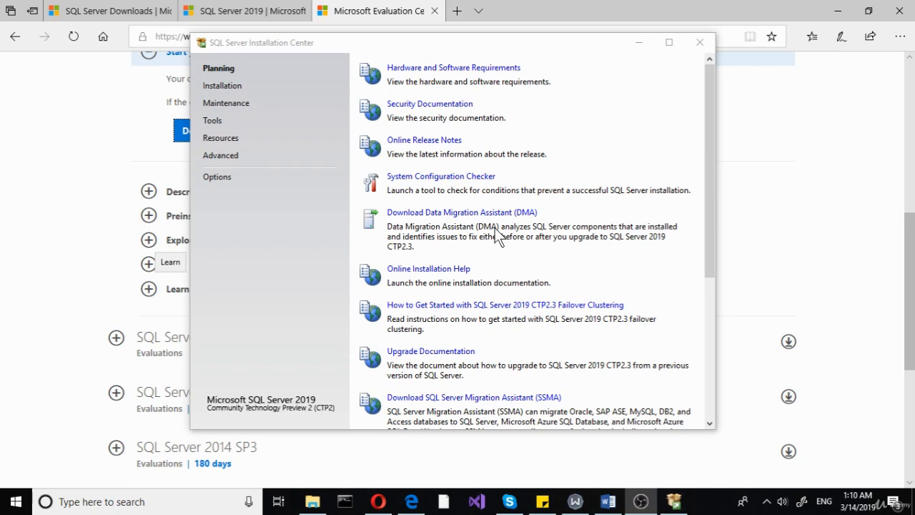
{"action": "scroll", "coordinate": [499, 236], "scroll_direction": "down", "scroll_amount": 5}
{"action": "scroll", "coordinate": [495, 236], "scroll_direction": "up", "scroll_amount": 5}
{"action": "left_click", "coordinate": [226, 93]}
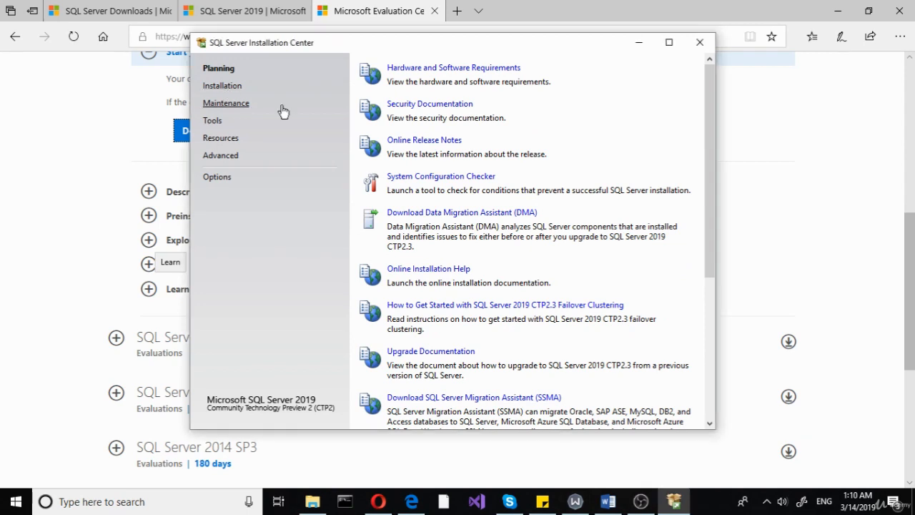
{"action": "left_click", "coordinate": [226, 86]}
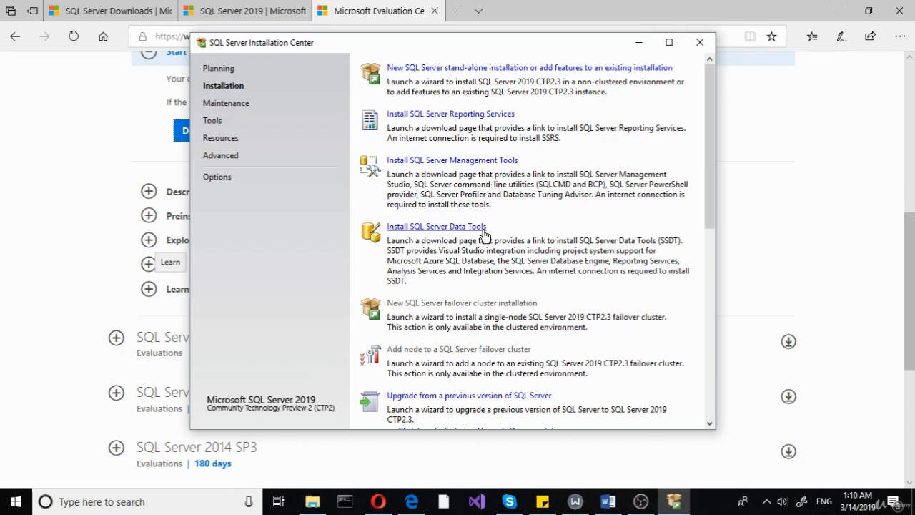
{"action": "scroll", "coordinate": [501, 243], "scroll_direction": "down", "scroll_amount": 3}
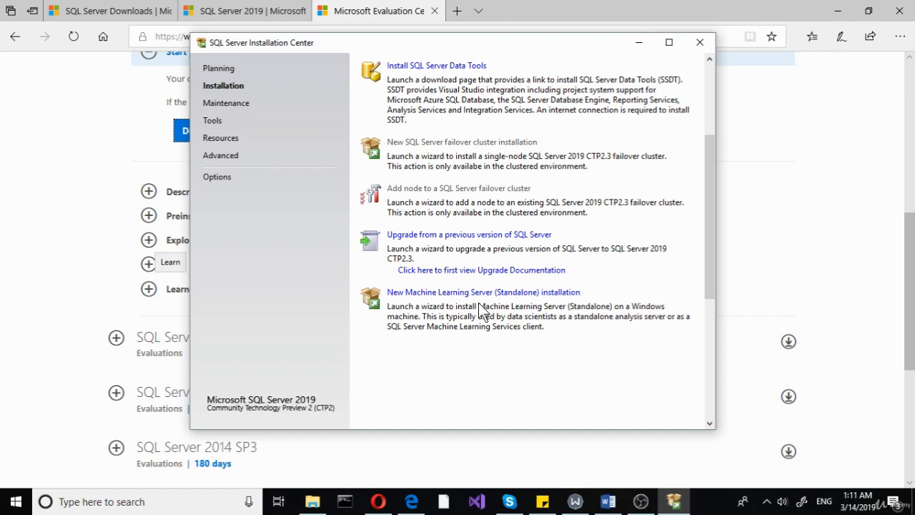
{"action": "scroll", "coordinate": [479, 303], "scroll_direction": "up", "scroll_amount": 3}
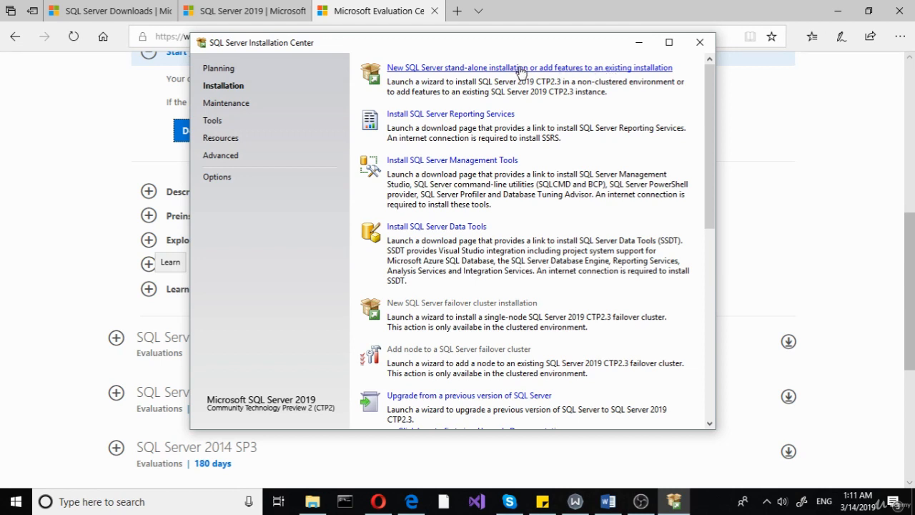
Launch a new stand-alone SQL Server installation and pick the Evaluation free edition.
{"action": "left_click", "coordinate": [520, 69]}
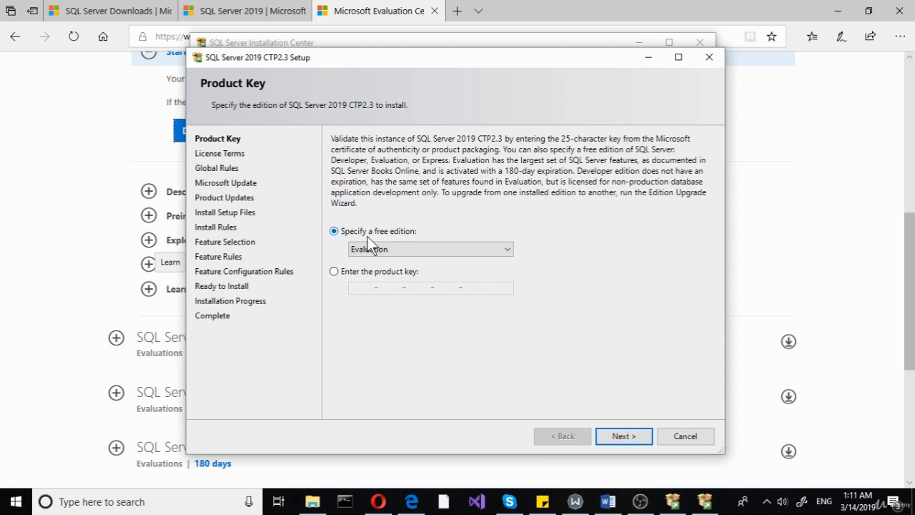
{"action": "left_click", "coordinate": [391, 248]}
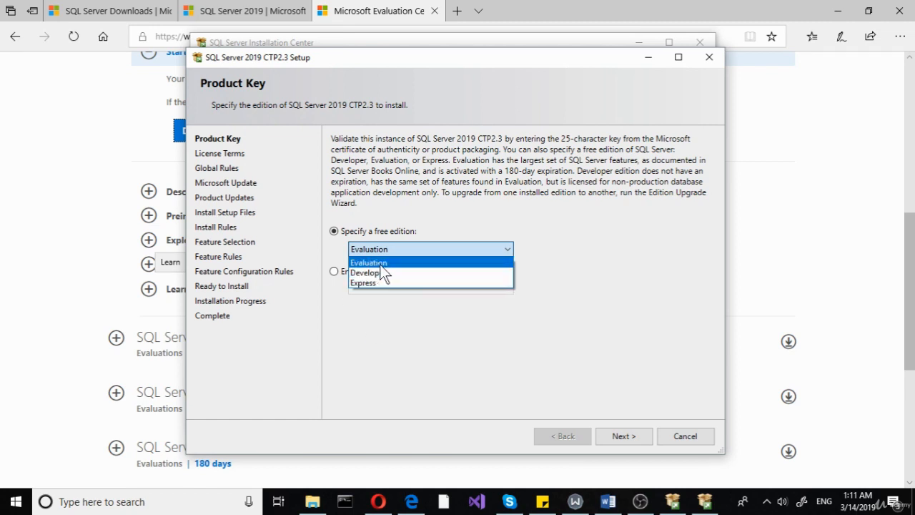
{"action": "left_click", "coordinate": [440, 263]}
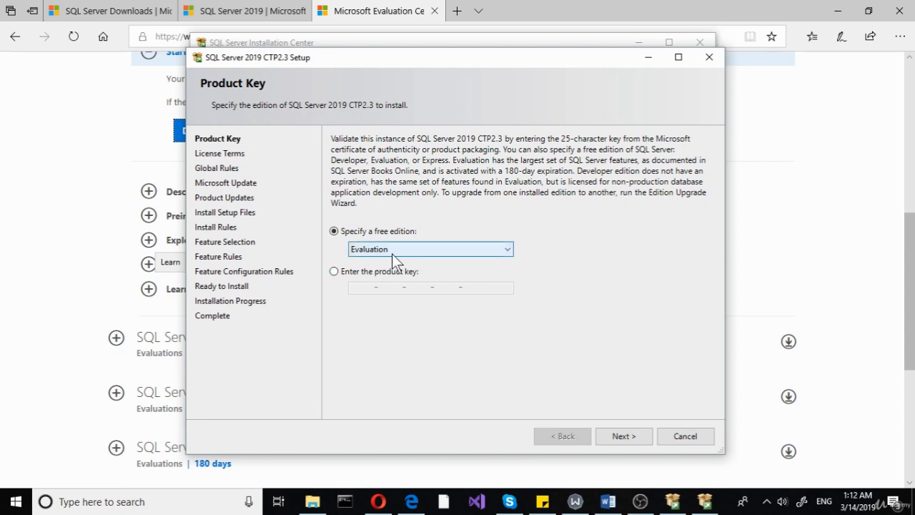
Continue to the license terms and accept them.
{"action": "left_click", "coordinate": [624, 436]}
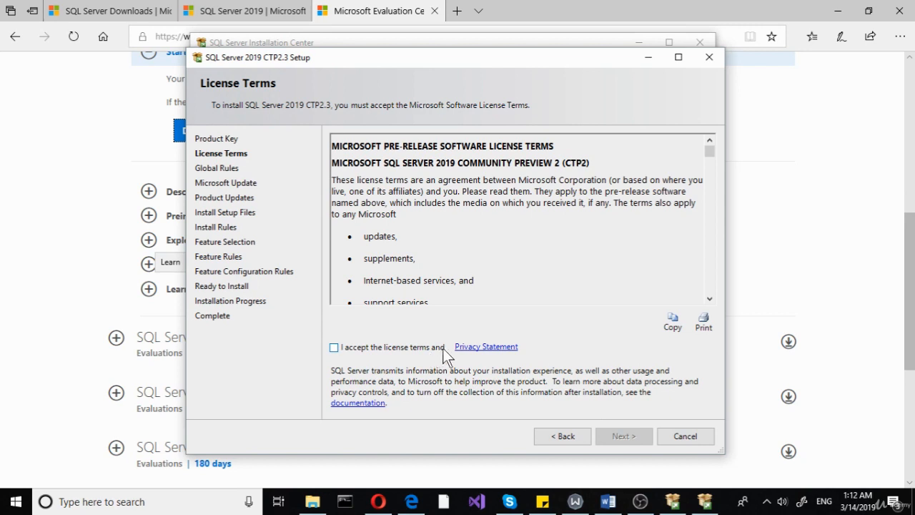
{"action": "left_click", "coordinate": [408, 352]}
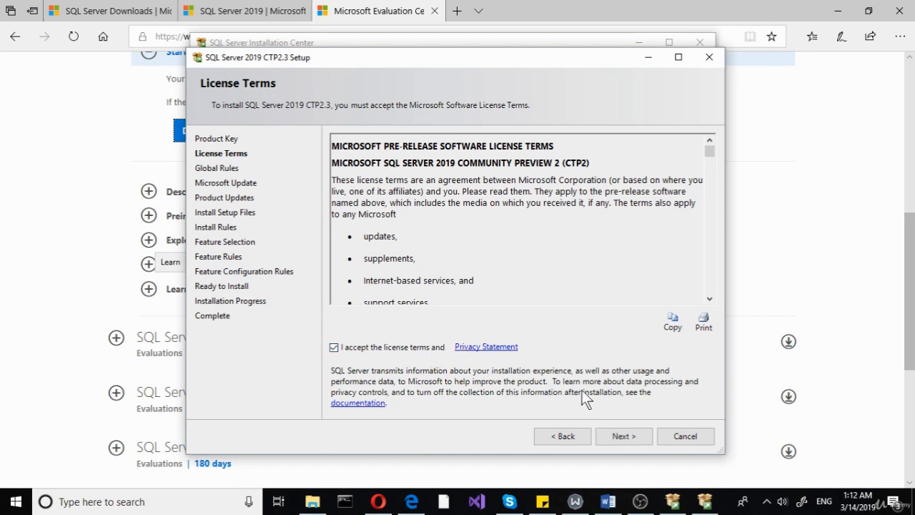
Continue past the license terms and the Microsoft Update page without enabling update checks.
{"action": "left_click", "coordinate": [622, 437]}
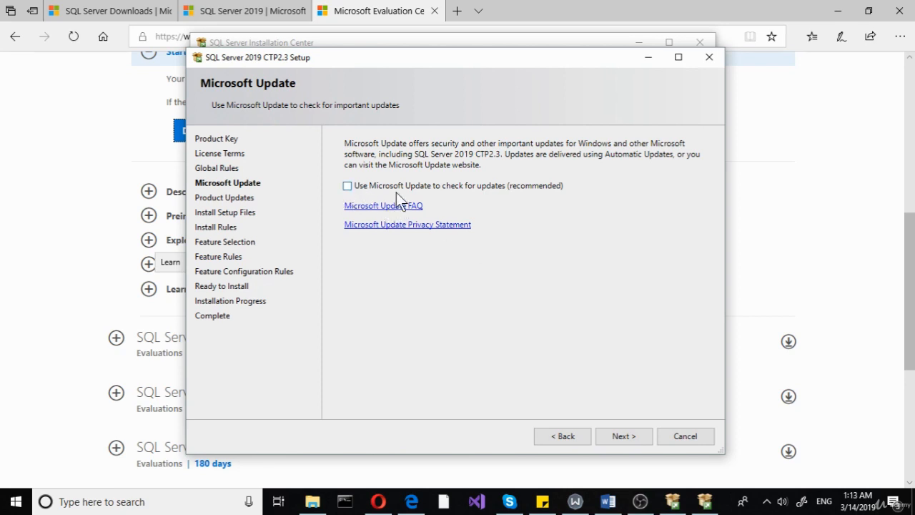
{"action": "left_click", "coordinate": [624, 436]}
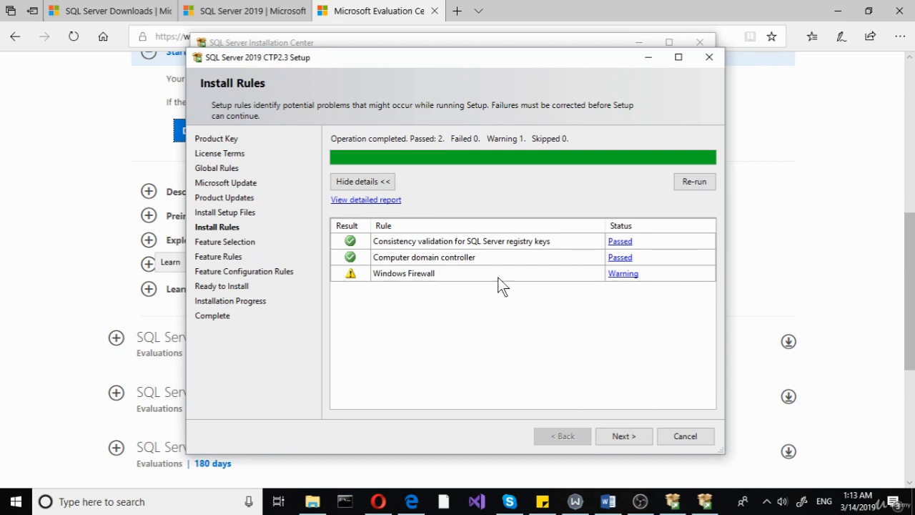
Review the Windows Firewall install rule warning details and continue to feature selection.
{"action": "left_click", "coordinate": [623, 276]}
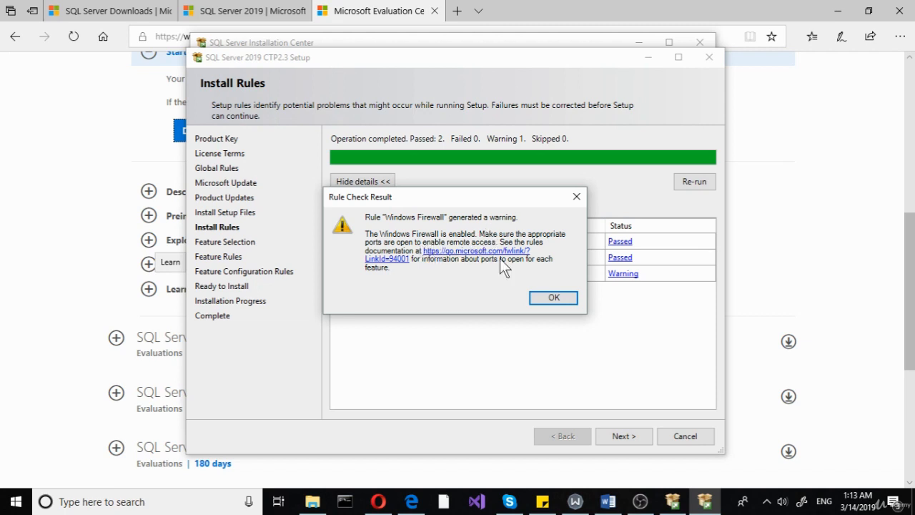
{"action": "left_click", "coordinate": [552, 300]}
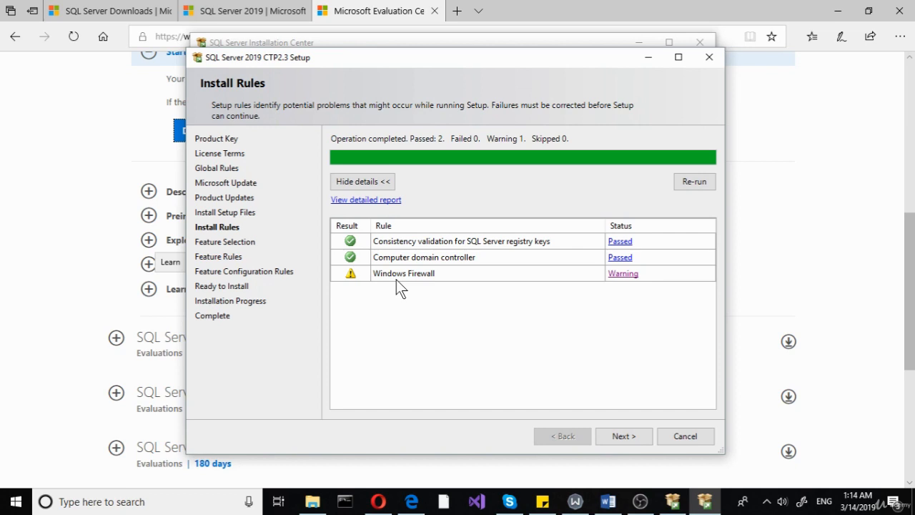
{"action": "left_click", "coordinate": [623, 436]}
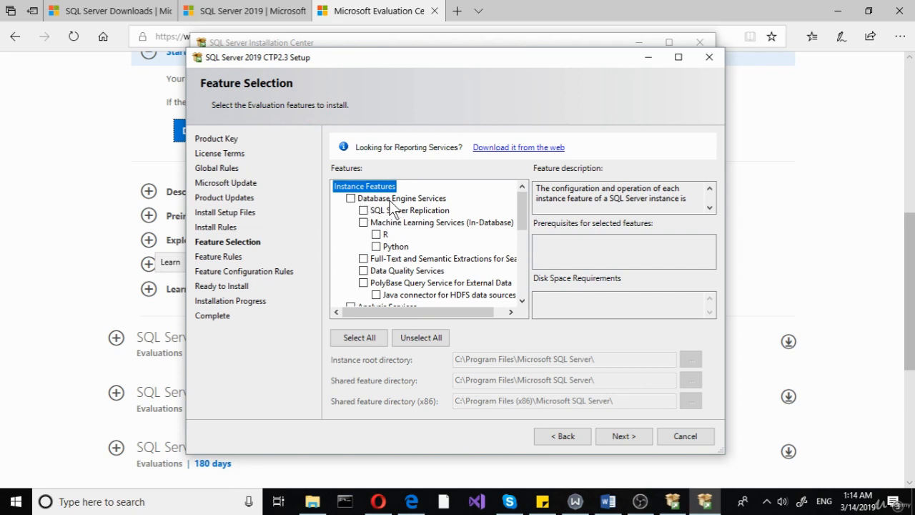
Enable Database Engine Services and read the description of Full-Text and Semantic Extractions for Search.
{"action": "left_click", "coordinate": [366, 201]}
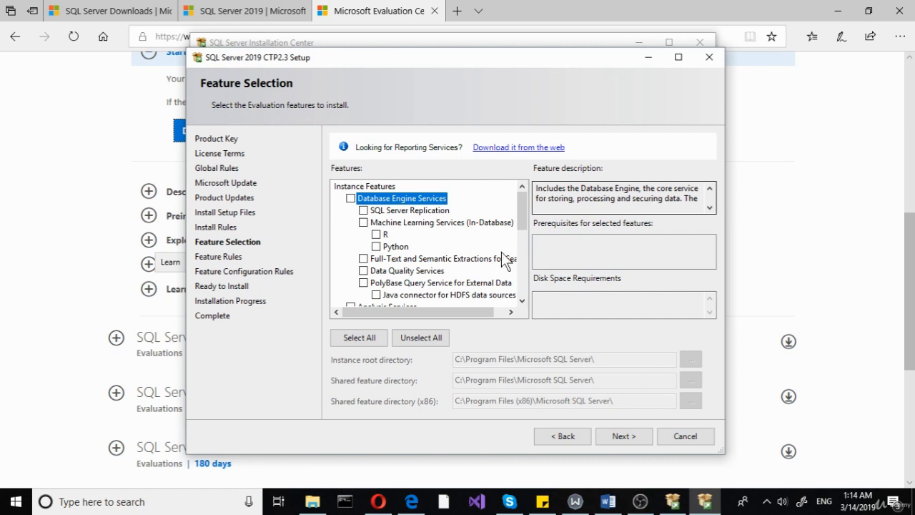
{"action": "left_click", "coordinate": [350, 198]}
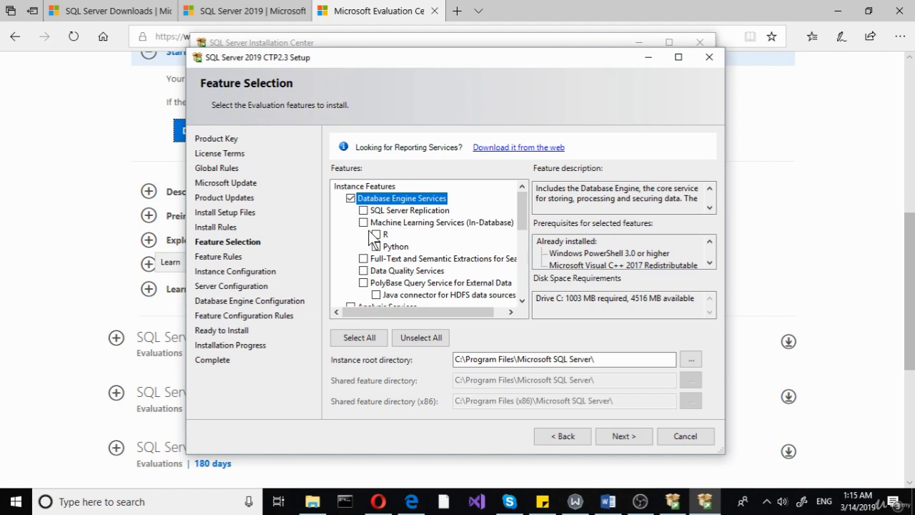
{"action": "left_click", "coordinate": [404, 261]}
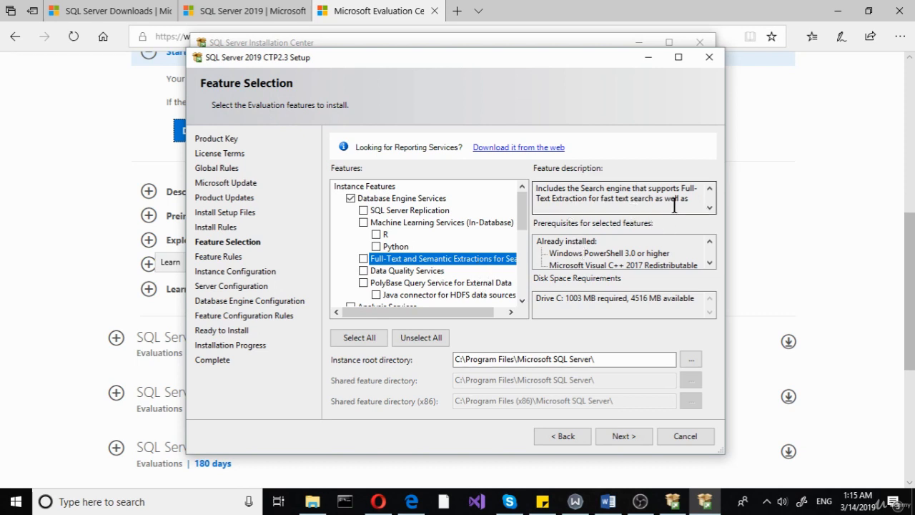
{"action": "left_click", "coordinate": [708, 208]}
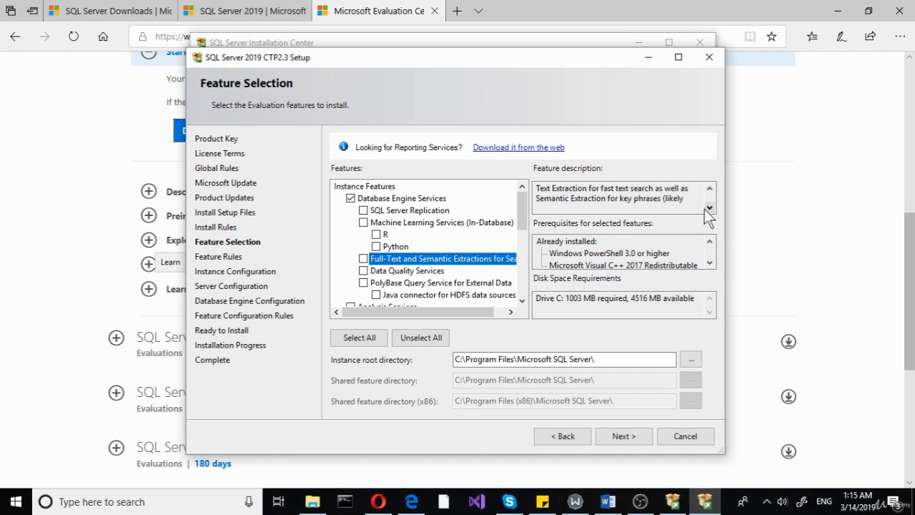
{"action": "left_click", "coordinate": [707, 209]}
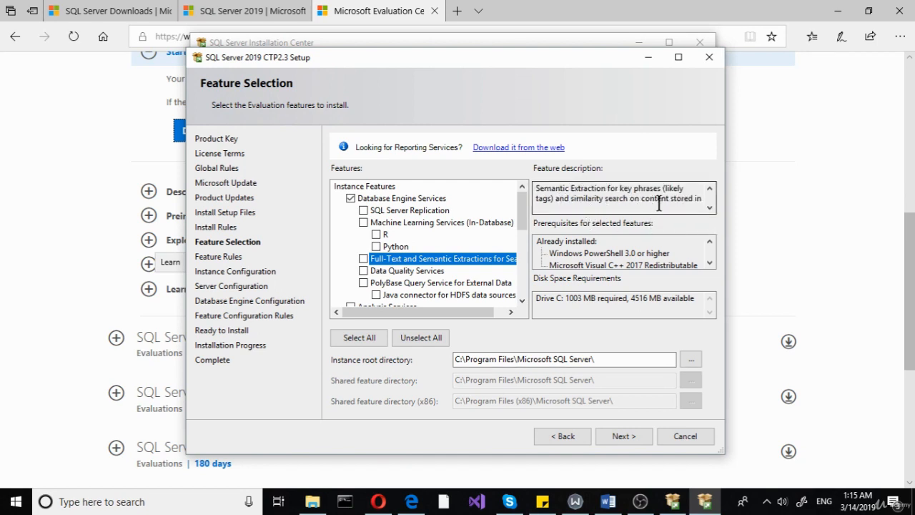
{"action": "left_click", "coordinate": [707, 209]}
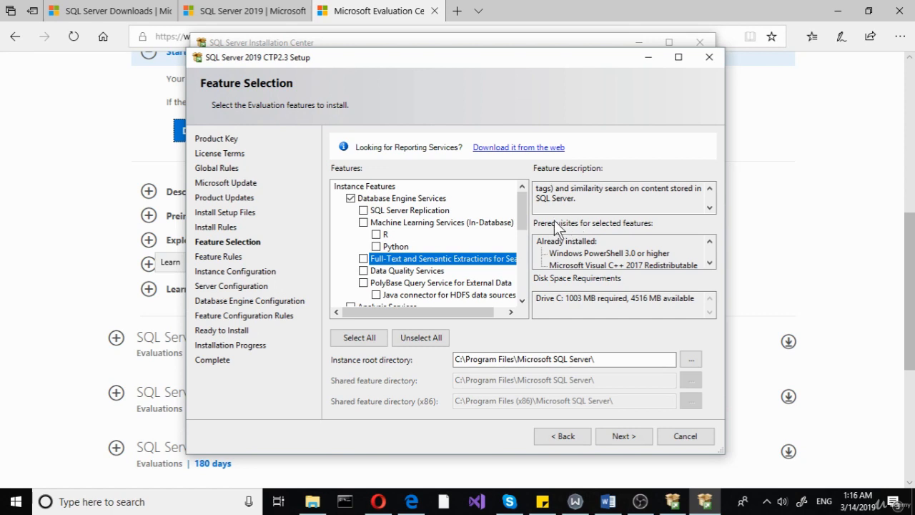
Enable Data Quality Services and, among shared features, Client Tools Connectivity.
{"action": "left_click", "coordinate": [419, 273]}
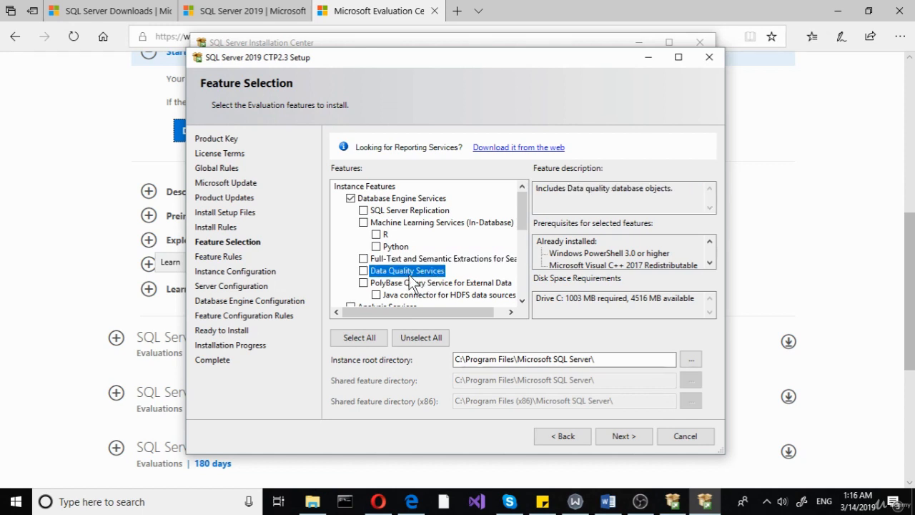
{"action": "left_click", "coordinate": [363, 271]}
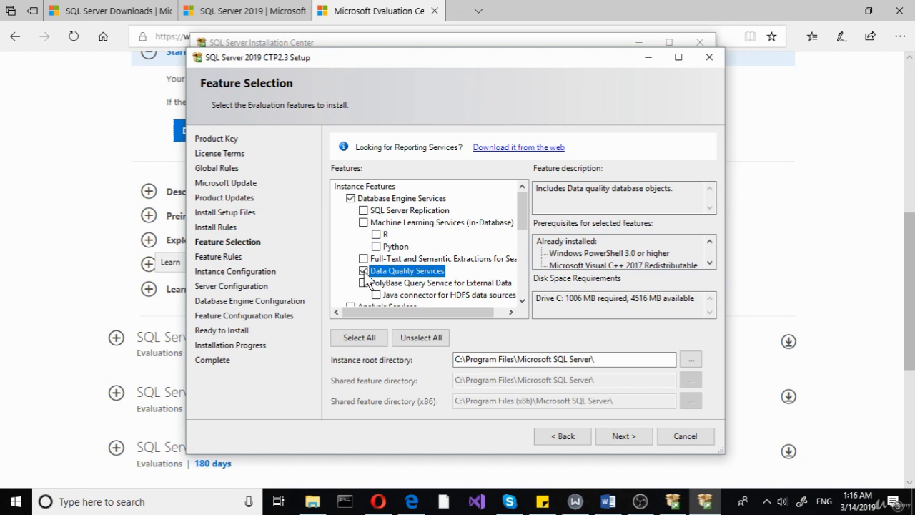
{"action": "scroll", "coordinate": [386, 257], "scroll_direction": "down", "scroll_amount": 3}
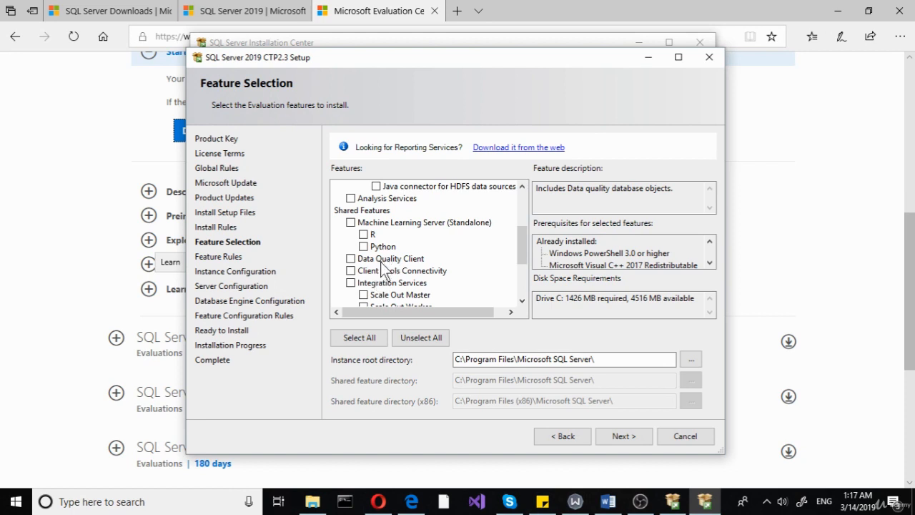
{"action": "scroll", "coordinate": [383, 270], "scroll_direction": "down", "scroll_amount": 1}
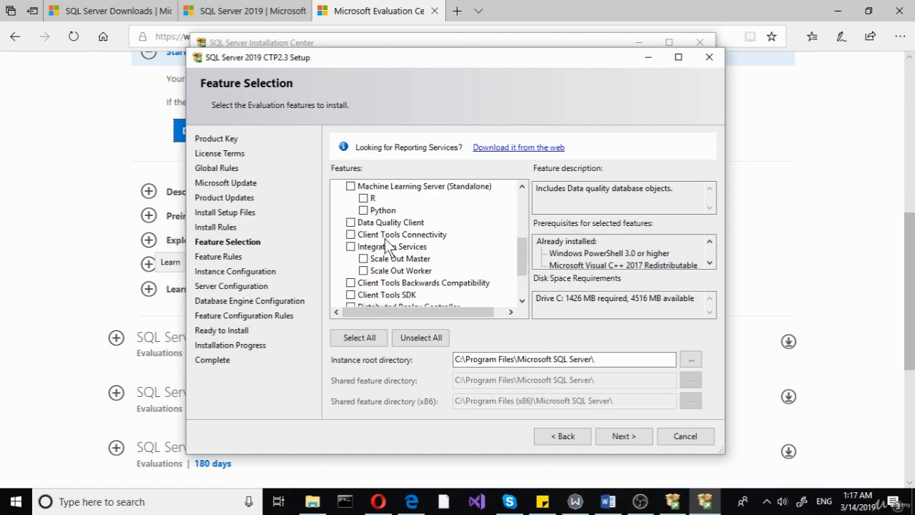
{"action": "left_click", "coordinate": [381, 235]}
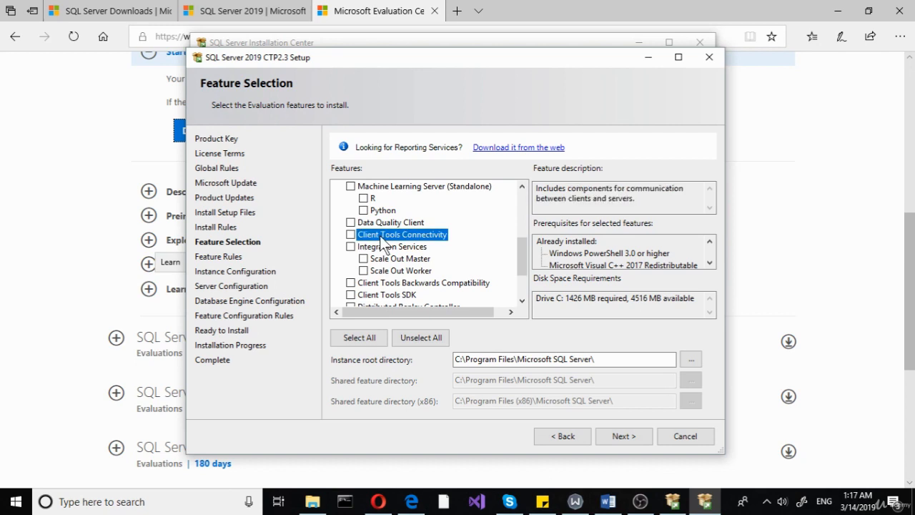
{"action": "left_click", "coordinate": [350, 234]}
Read the Integration Services description and enable Integration Services.
{"action": "scroll", "coordinate": [383, 265], "scroll_direction": "down", "scroll_amount": 1}
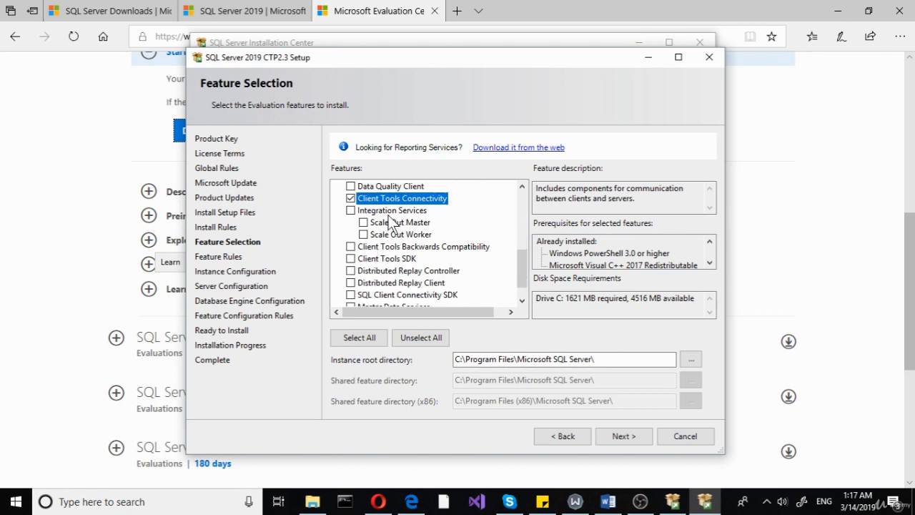
{"action": "left_click", "coordinate": [421, 211]}
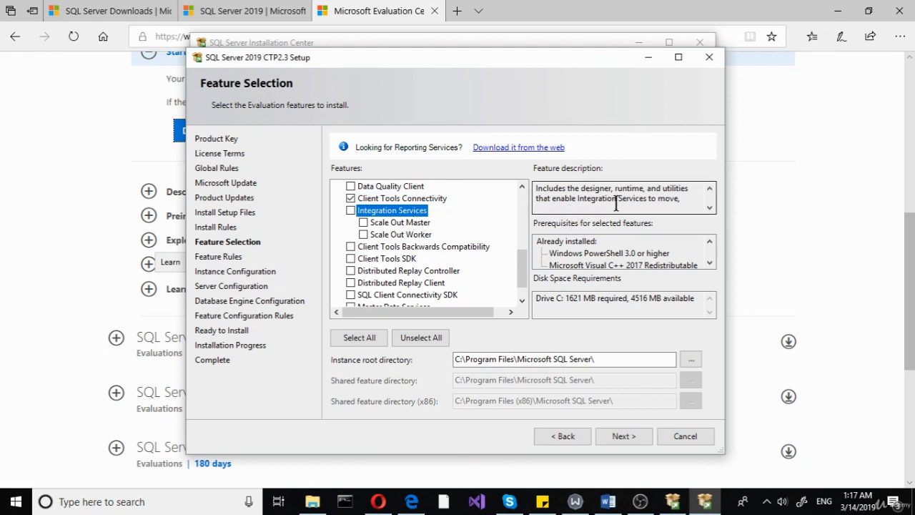
{"action": "left_click", "coordinate": [709, 207]}
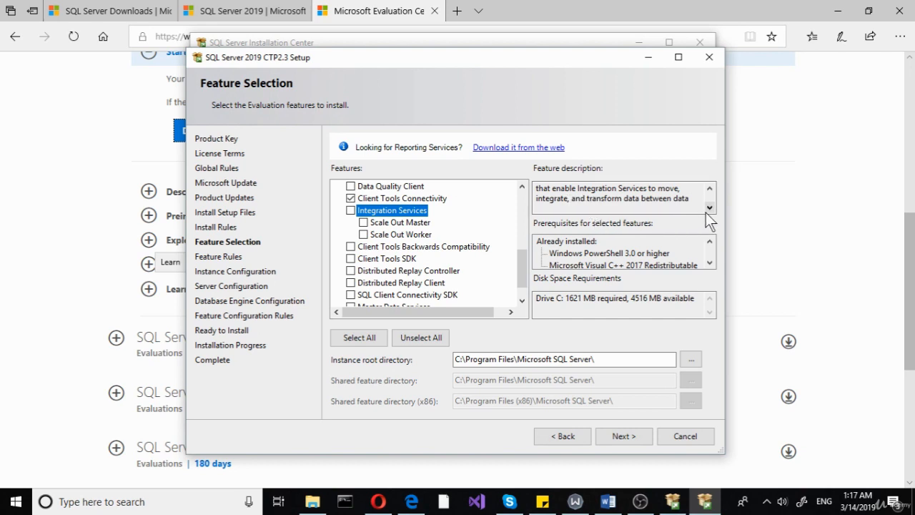
{"action": "left_click", "coordinate": [709, 208]}
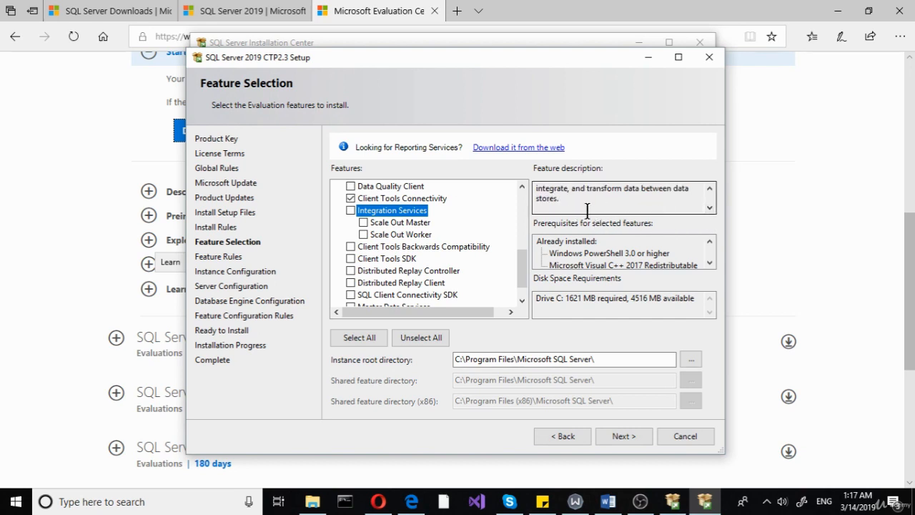
{"action": "left_click", "coordinate": [350, 210]}
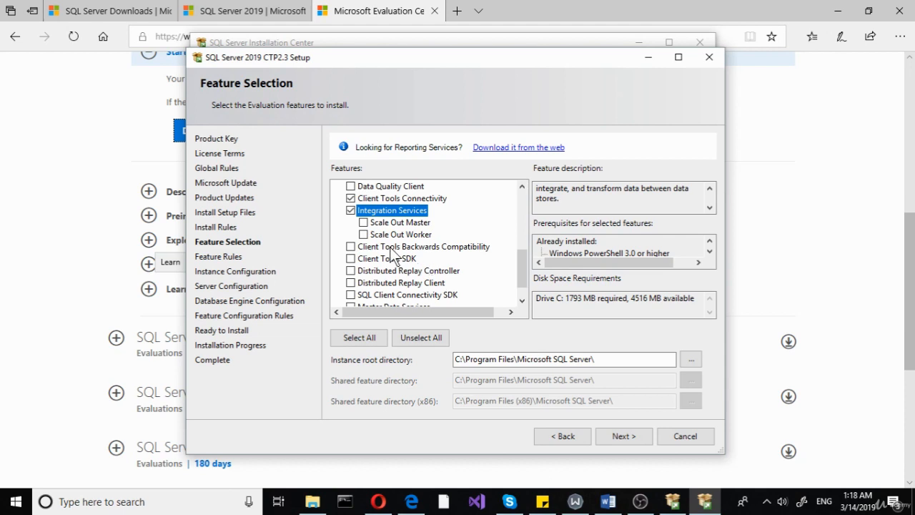
Enable the Scale Out Master and Scale Out Worker sub-features of Integration Services.
{"action": "left_click", "coordinate": [385, 224]}
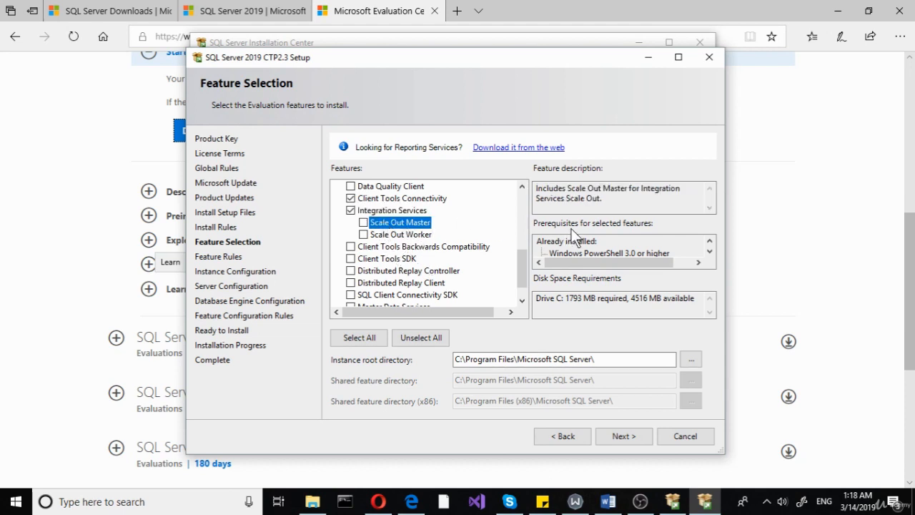
{"action": "left_click", "coordinate": [612, 205]}
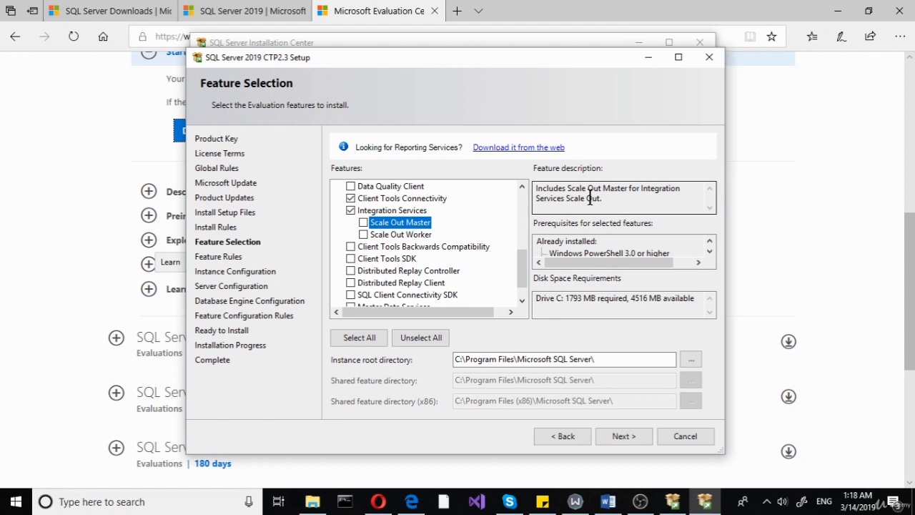
{"action": "left_click", "coordinate": [363, 223]}
{"action": "left_click", "coordinate": [364, 234]}
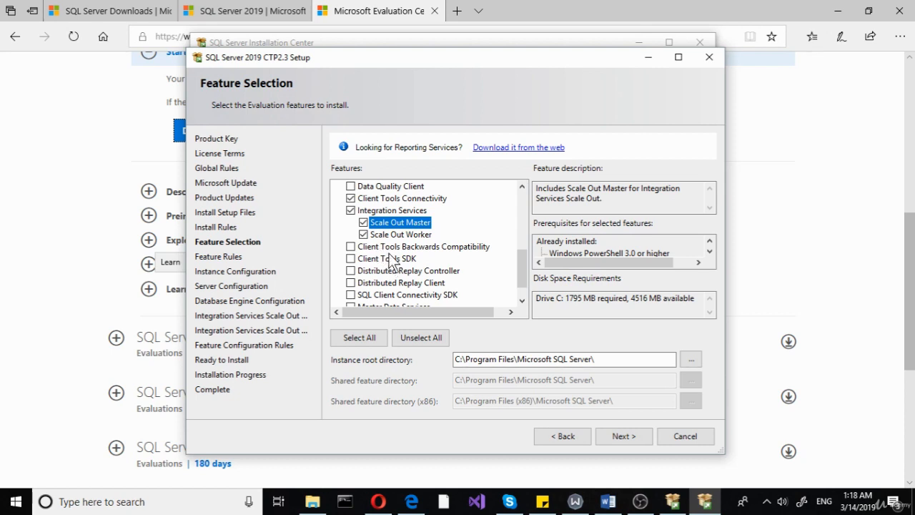
Enable Client Tools Backwards Compatibility and Client Tools SDK.
{"action": "left_click", "coordinate": [386, 249]}
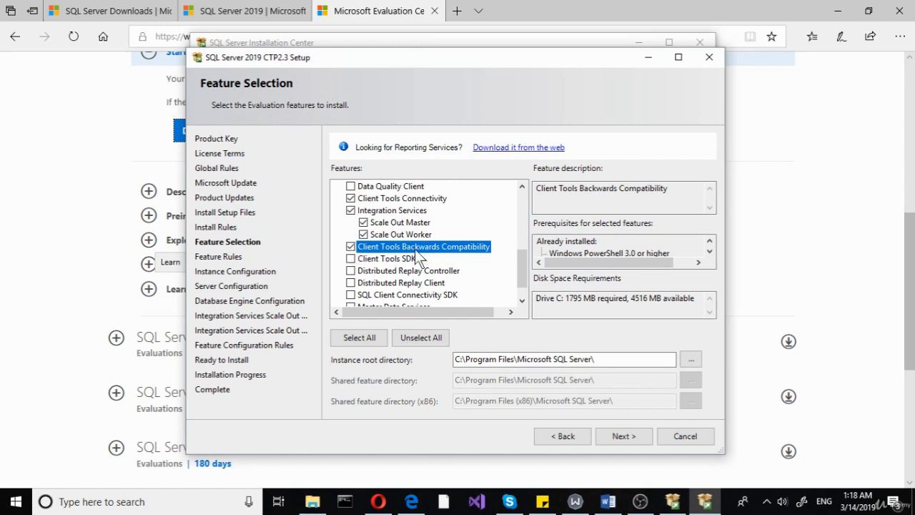
{"action": "left_click", "coordinate": [369, 260]}
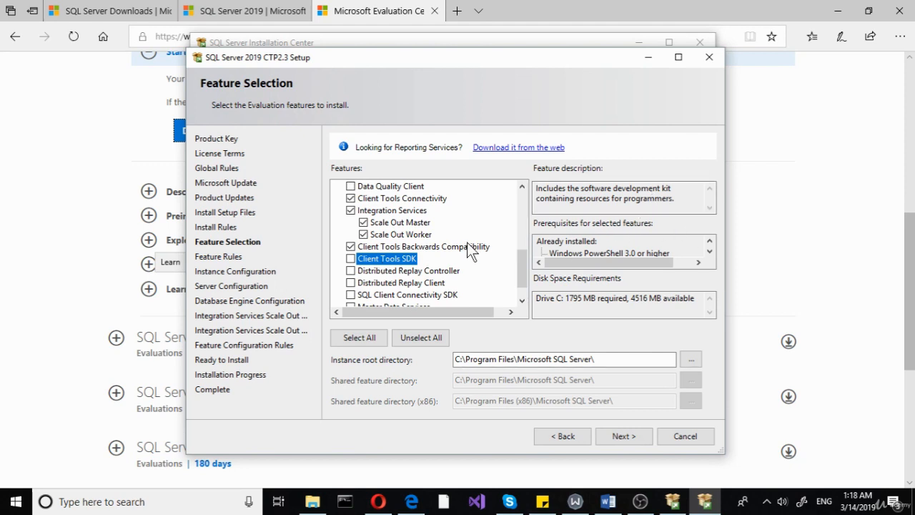
{"action": "left_click", "coordinate": [352, 260]}
Enable Distributed Replay Controller, Distributed Replay Client and SQL Client Connectivity SDK.
{"action": "scroll", "coordinate": [392, 285], "scroll_direction": "down", "scroll_amount": 1}
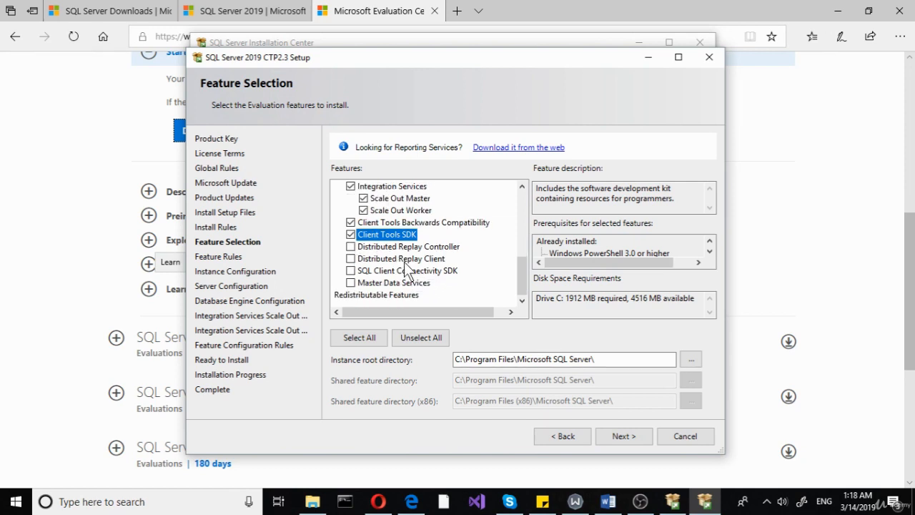
{"action": "left_click", "coordinate": [396, 248]}
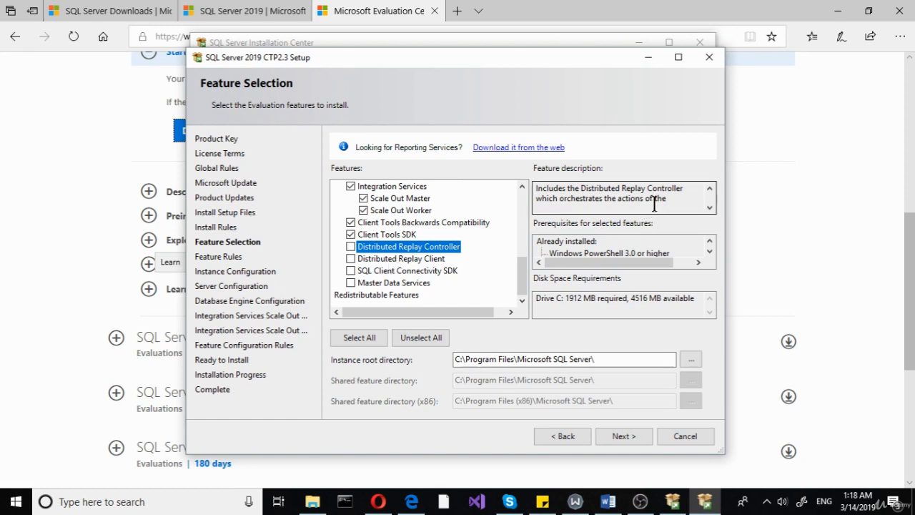
{"action": "left_click", "coordinate": [352, 247]}
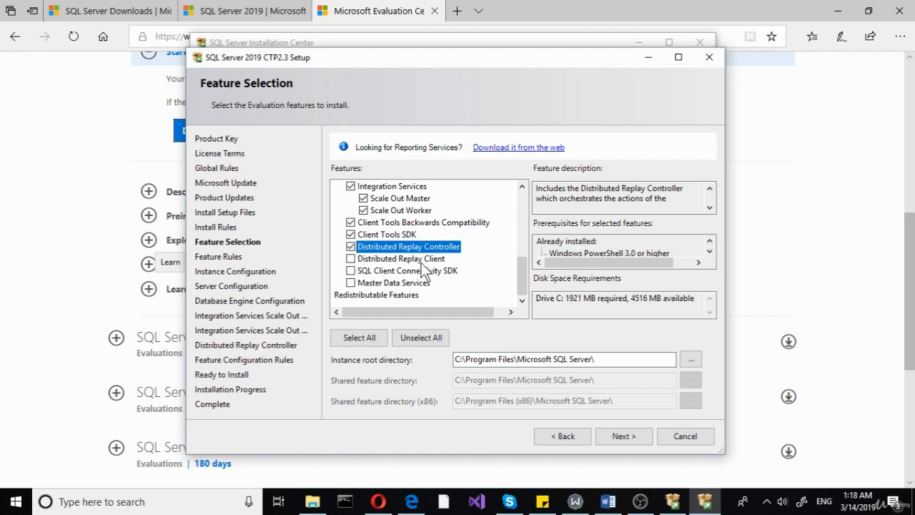
{"action": "left_click", "coordinate": [350, 259]}
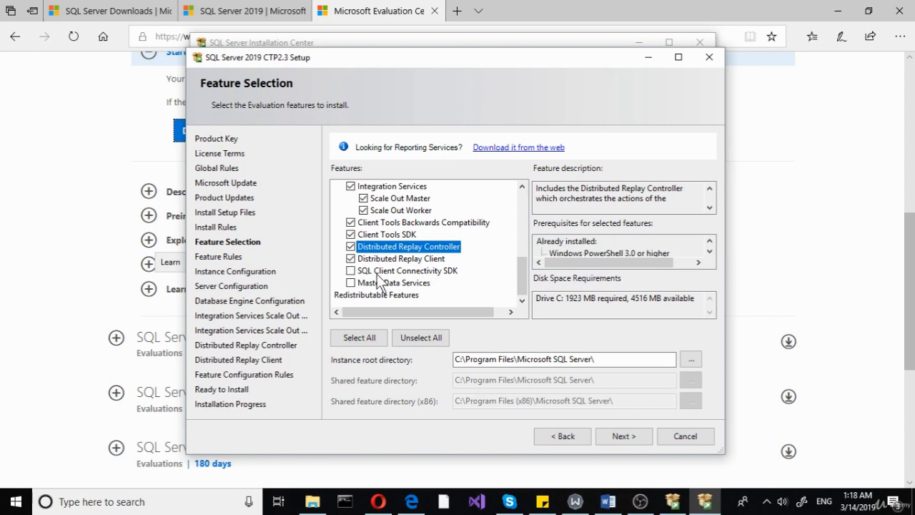
{"action": "left_click", "coordinate": [372, 274]}
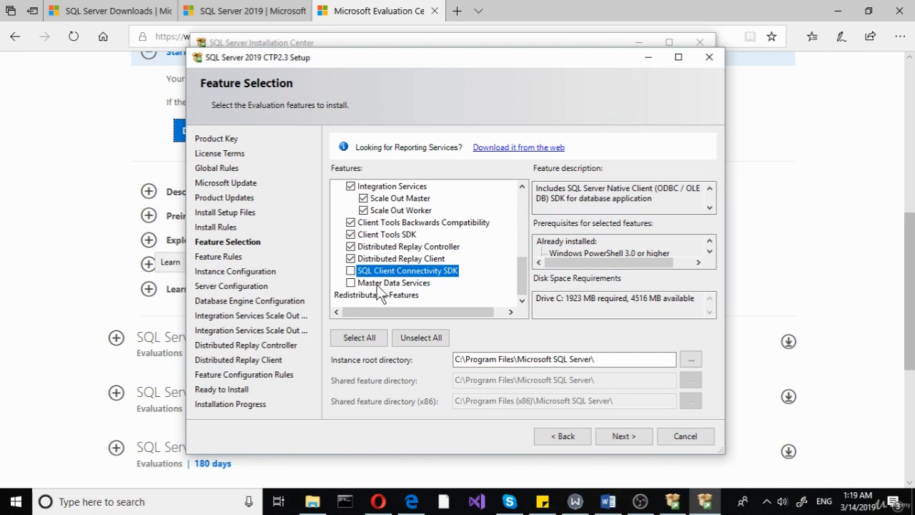
{"action": "left_click", "coordinate": [351, 271]}
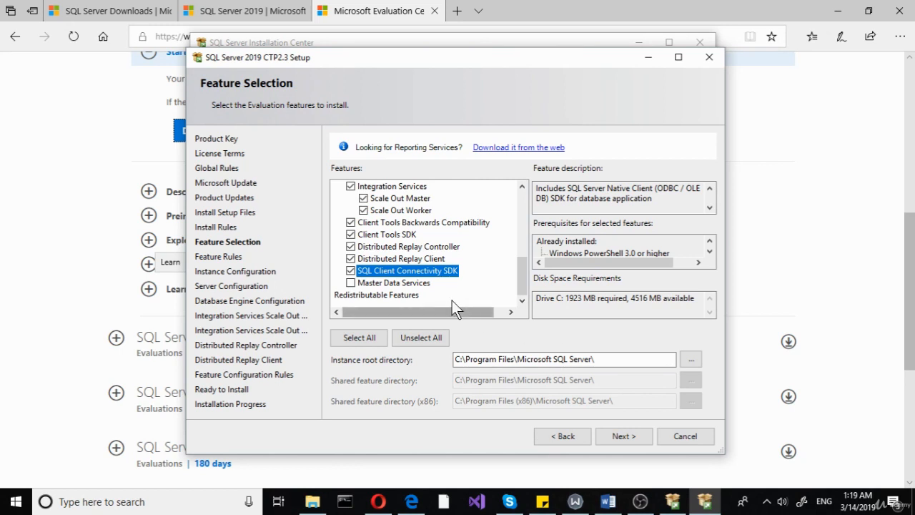
Read the Master Data Services description and toggle its checkbox on and back off.
{"action": "left_click", "coordinate": [394, 284]}
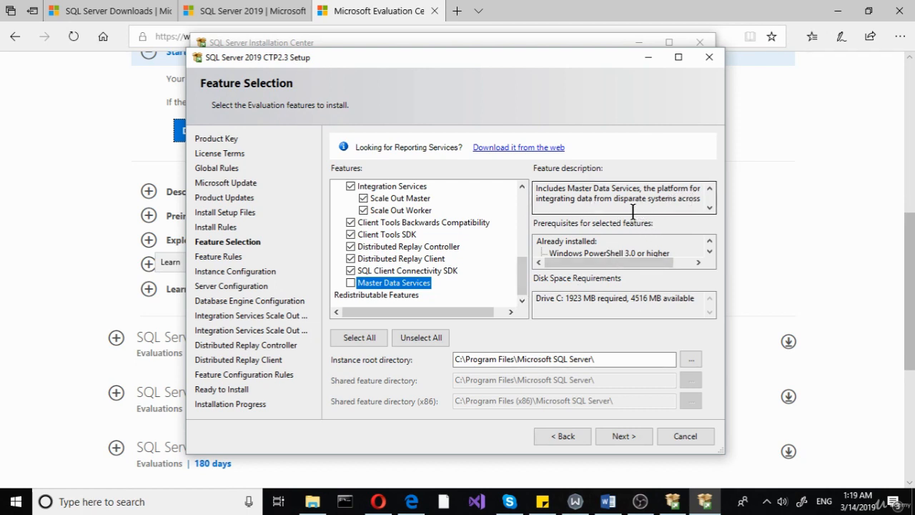
{"action": "left_click", "coordinate": [709, 208]}
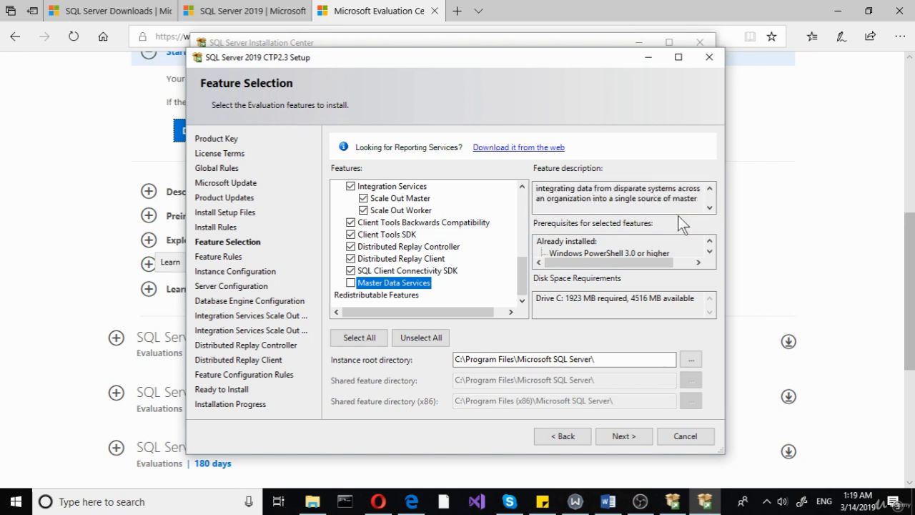
{"action": "left_click", "coordinate": [710, 208]}
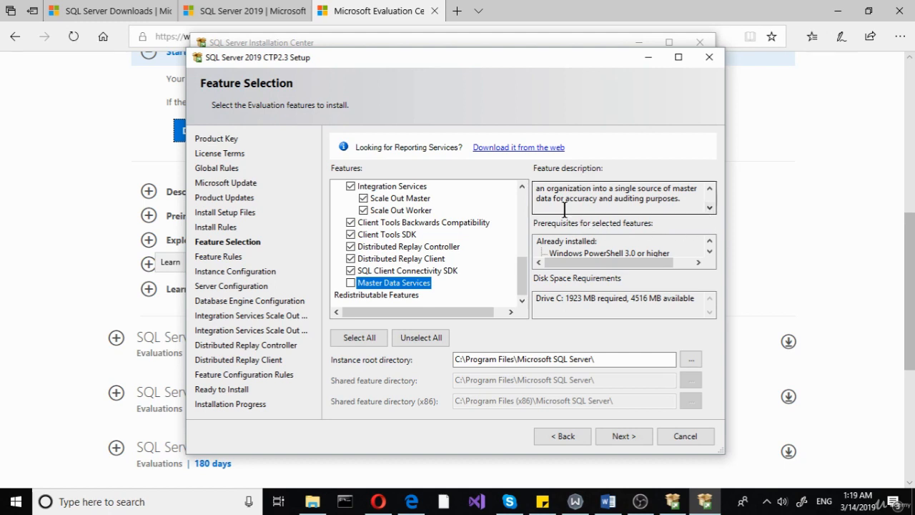
{"action": "left_click", "coordinate": [351, 283]}
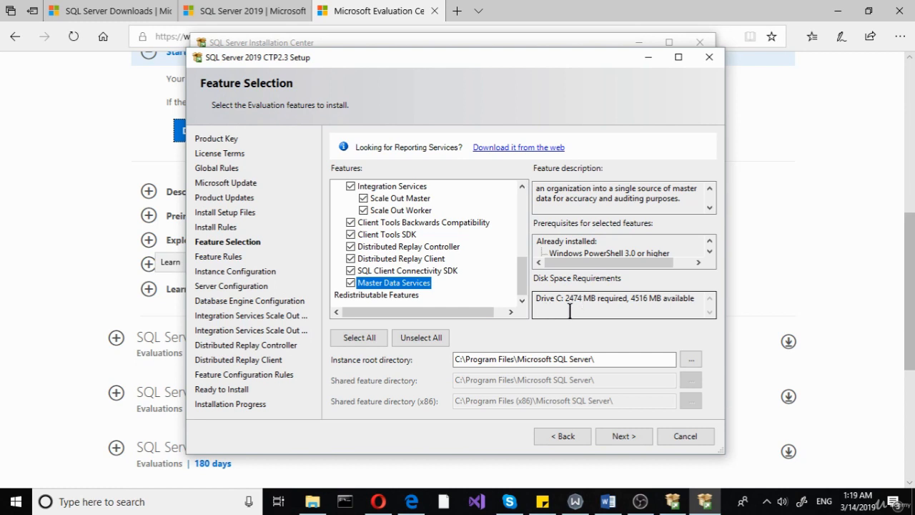
{"action": "left_click", "coordinate": [351, 283]}
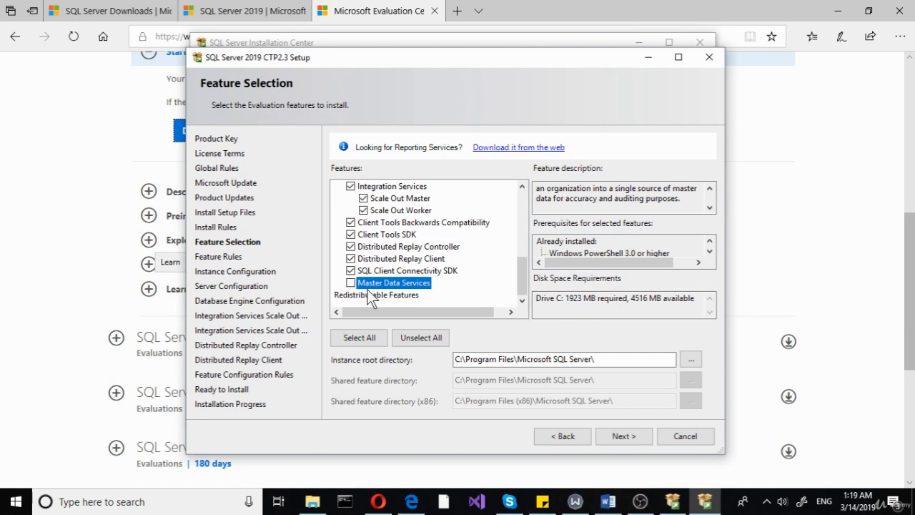
Create a new folder named sqltstlive on drive vol (L:) and choose it as the instance root directory.
{"action": "left_click", "coordinate": [686, 360]}
{"action": "scroll", "coordinate": [467, 263], "scroll_direction": "down", "scroll_amount": 3}
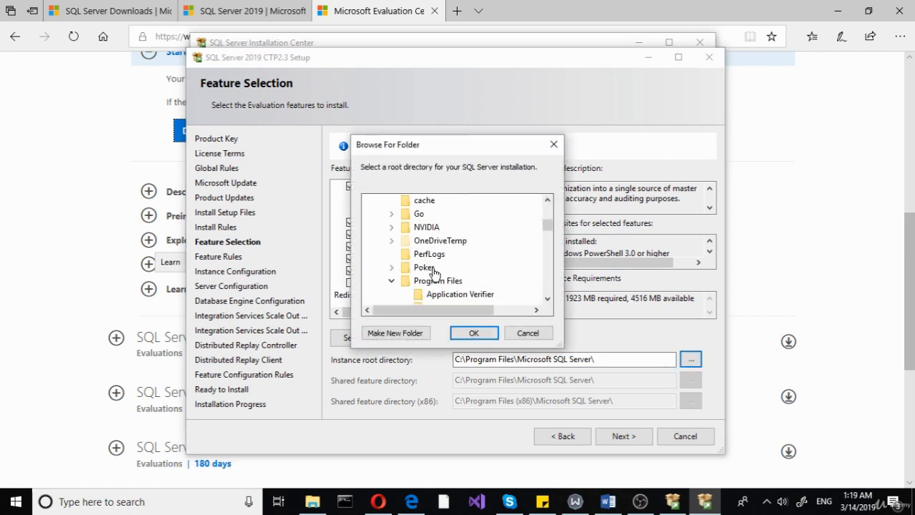
{"action": "scroll", "coordinate": [422, 214], "scroll_direction": "up", "scroll_amount": 2}
{"action": "left_click", "coordinate": [380, 253]}
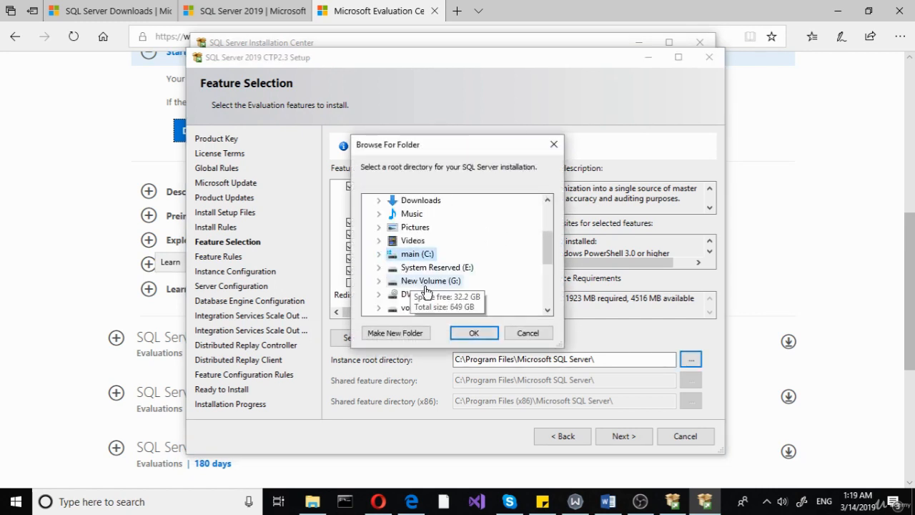
{"action": "scroll", "coordinate": [407, 296], "scroll_direction": "down", "scroll_amount": 1}
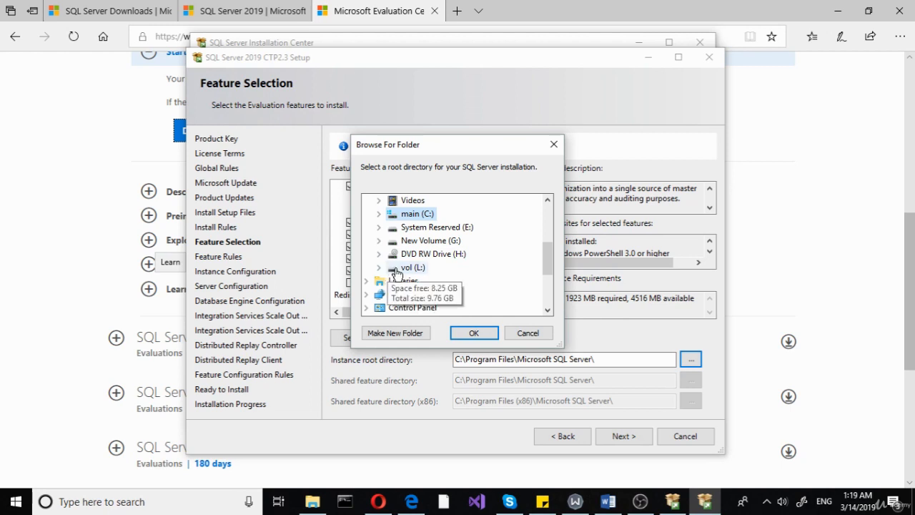
{"action": "left_click", "coordinate": [395, 269]}
{"action": "scroll", "coordinate": [416, 288], "scroll_direction": "down", "scroll_amount": 2}
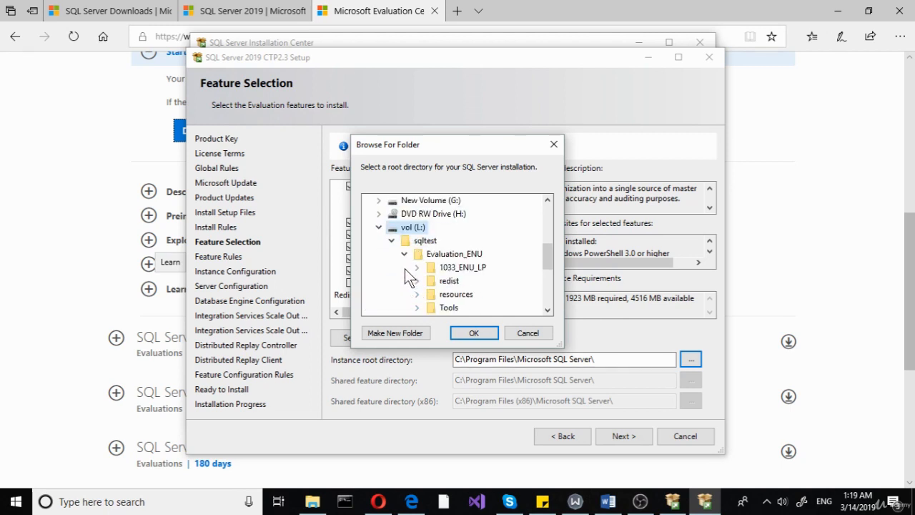
{"action": "left_click", "coordinate": [394, 332]}
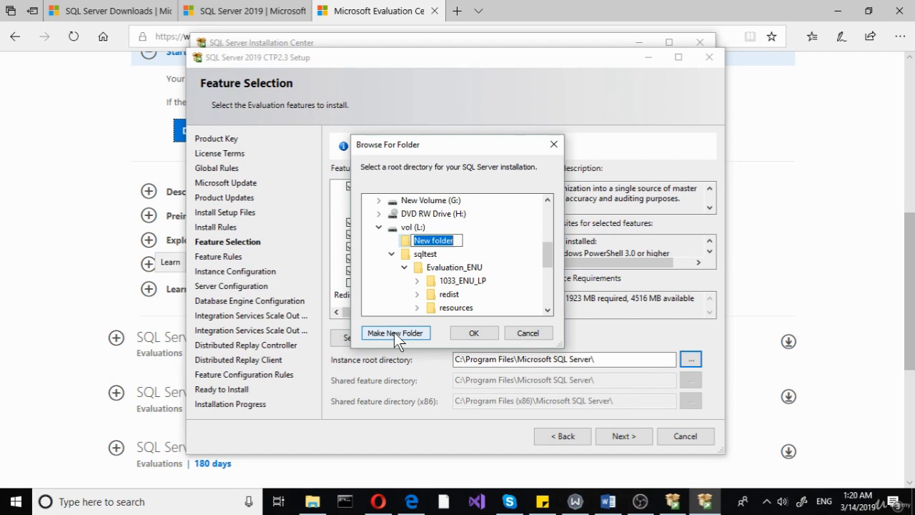
{"action": "type", "text": "sqlt"}
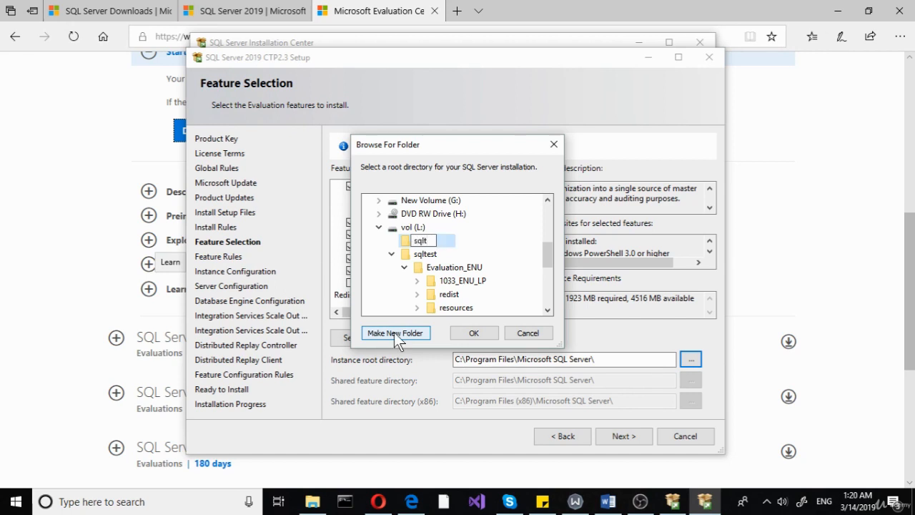
{"action": "type", "text": "stlive"}
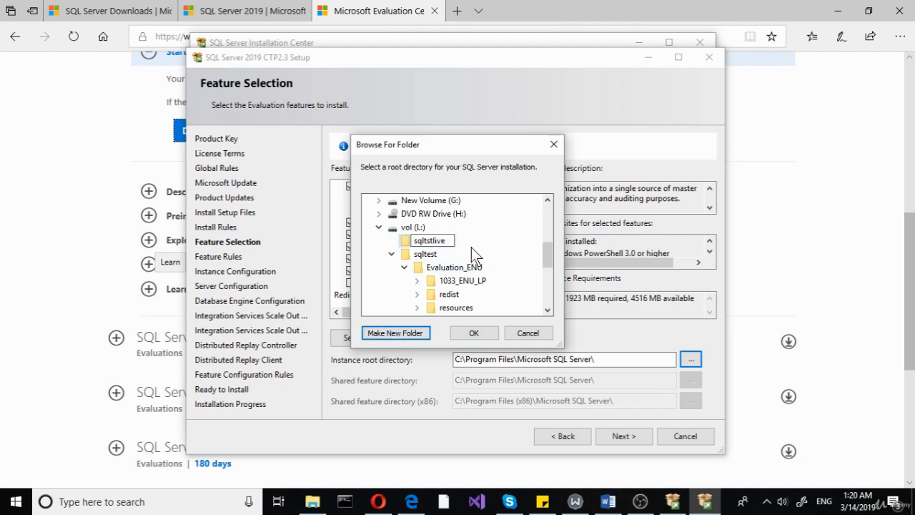
{"action": "key", "text": "Return"}
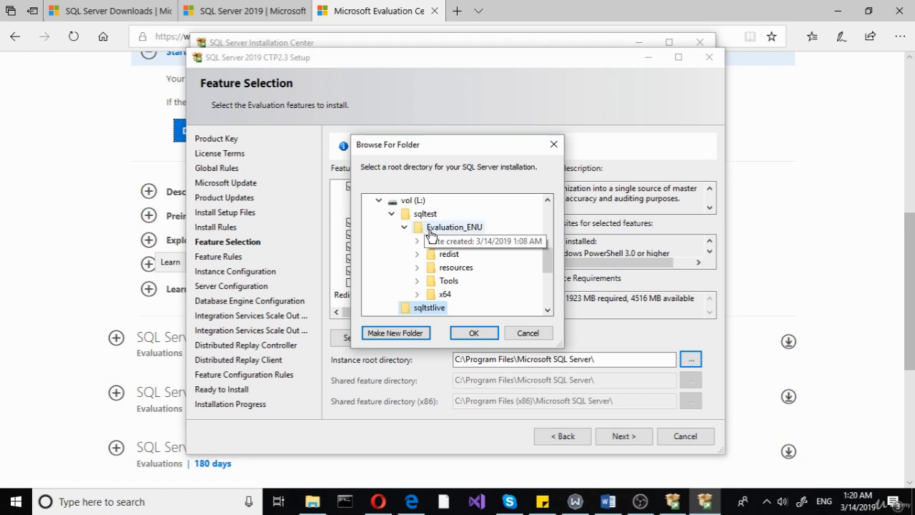
{"action": "left_click", "coordinate": [472, 333]}
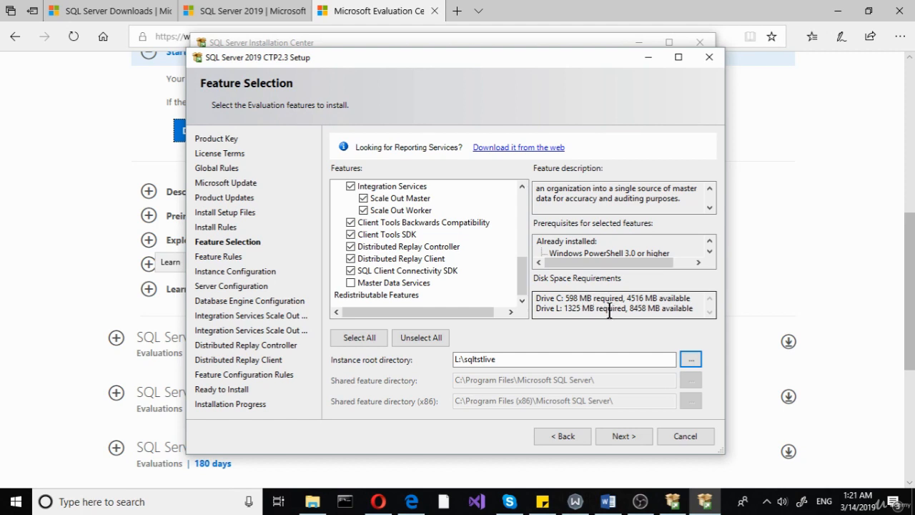
Continue past feature selection and keep the default instance MSSQLSERVER.
{"action": "left_click", "coordinate": [621, 437]}
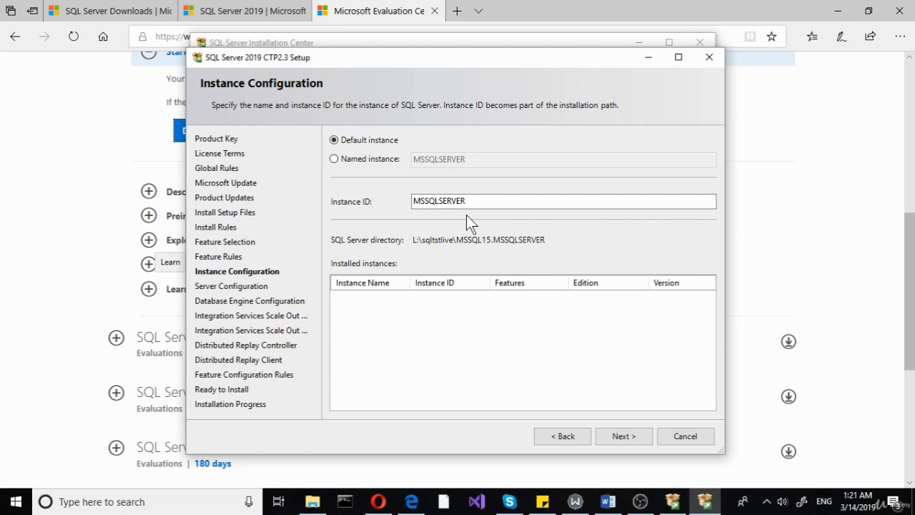
{"action": "left_click", "coordinate": [623, 436]}
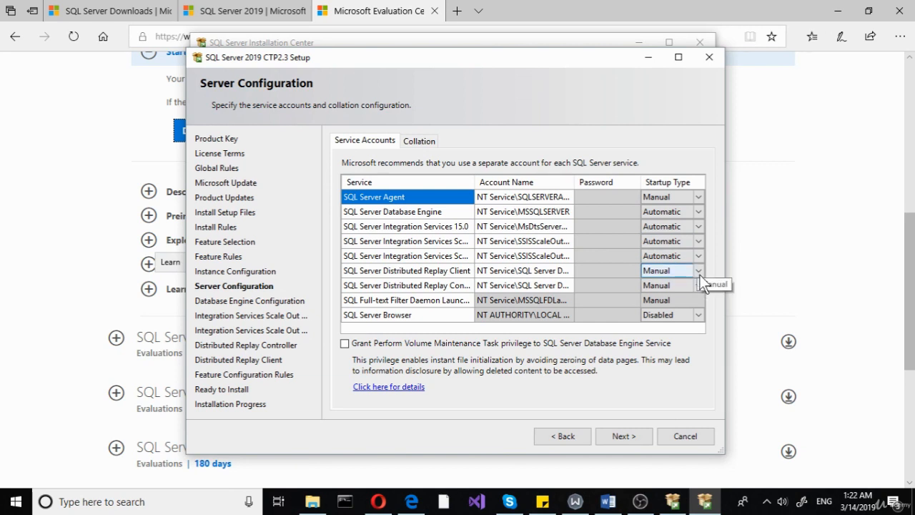
Set SQL Server Agent, Distributed Replay Client, Distributed Replay Controller and SQL Server Browser startup types to Automatic.
{"action": "left_click", "coordinate": [697, 196]}
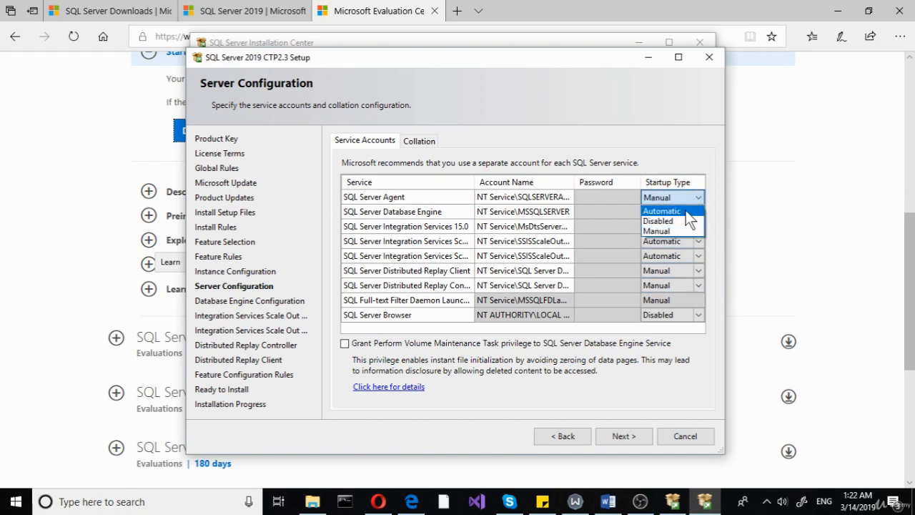
{"action": "left_click", "coordinate": [696, 213]}
{"action": "left_click", "coordinate": [699, 270]}
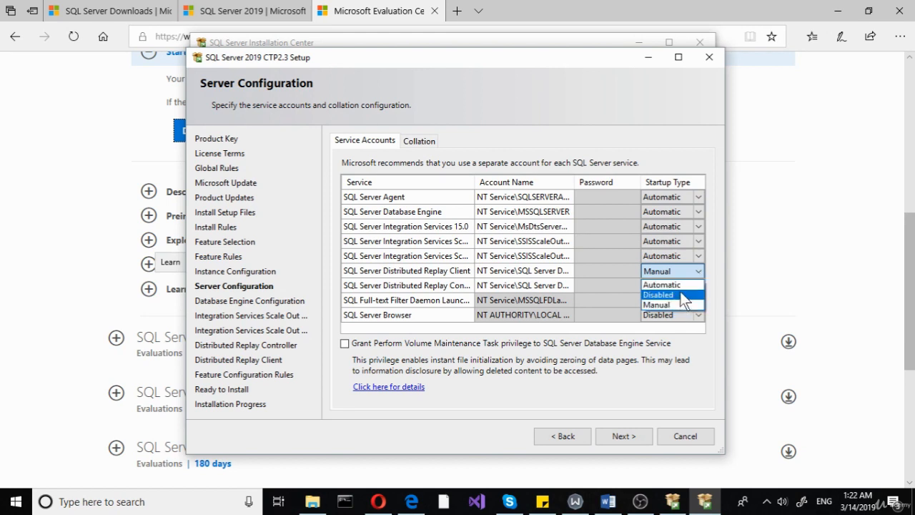
{"action": "left_click", "coordinate": [692, 286]}
{"action": "left_click", "coordinate": [694, 287]}
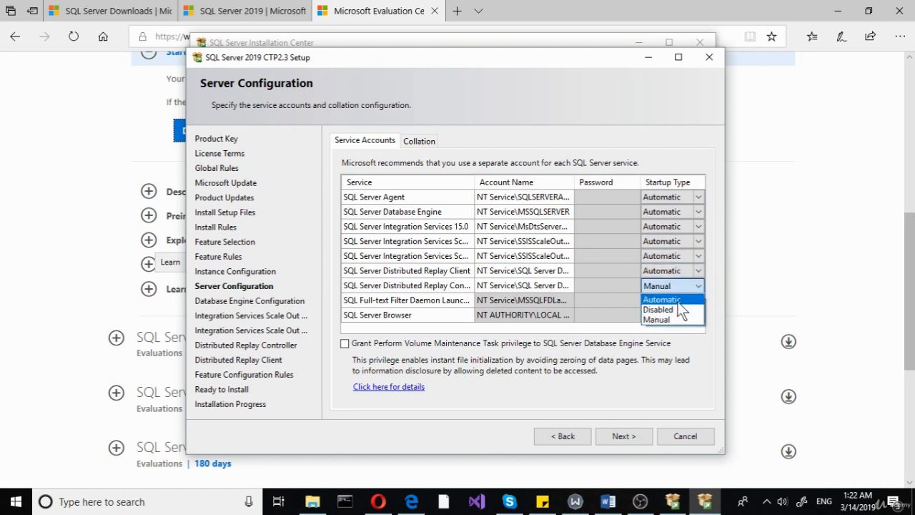
{"action": "left_click", "coordinate": [688, 299]}
{"action": "left_click", "coordinate": [696, 315]}
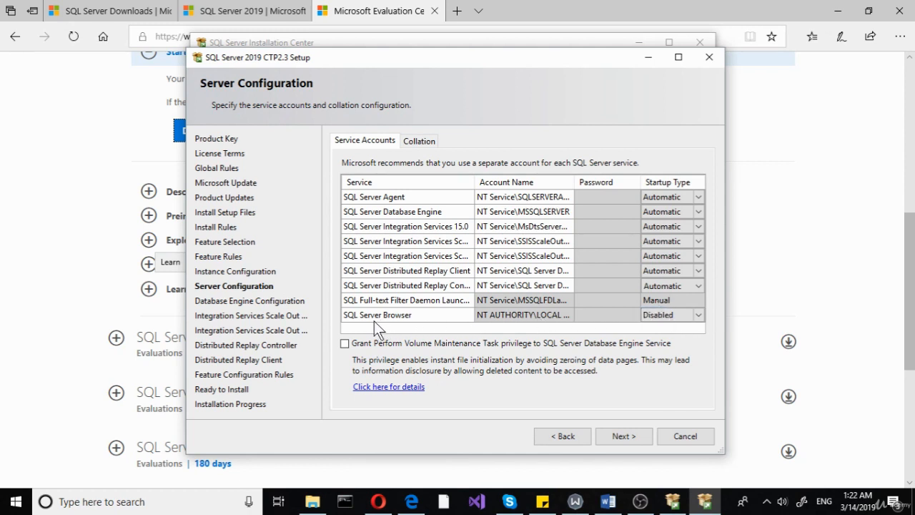
{"action": "left_click", "coordinate": [698, 315]}
{"action": "left_click", "coordinate": [661, 326]}
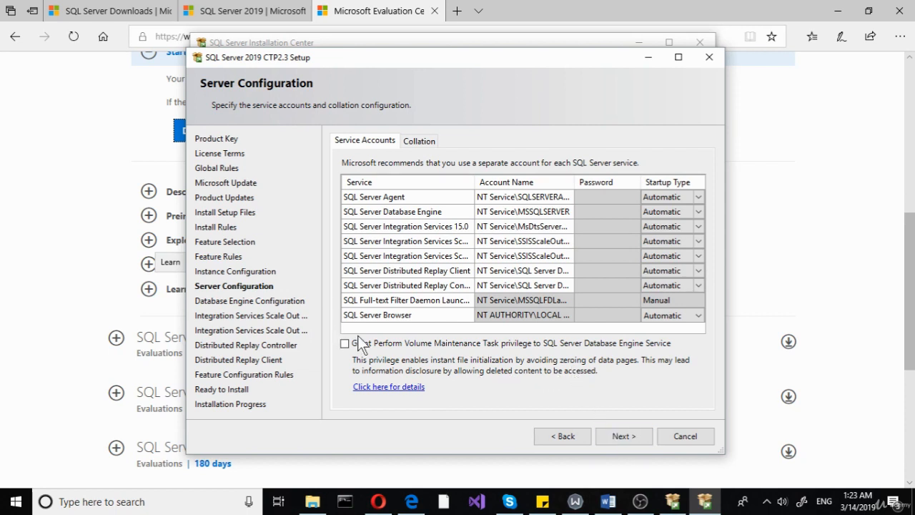
{"action": "left_click", "coordinate": [611, 436]}
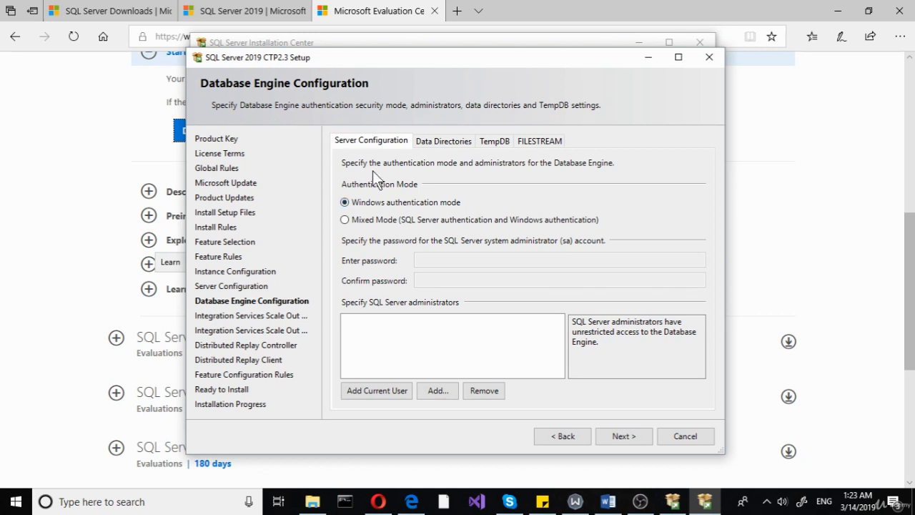
Add the current user as a SQL Server administrator for the Database Engine.
{"action": "left_click", "coordinate": [442, 142]}
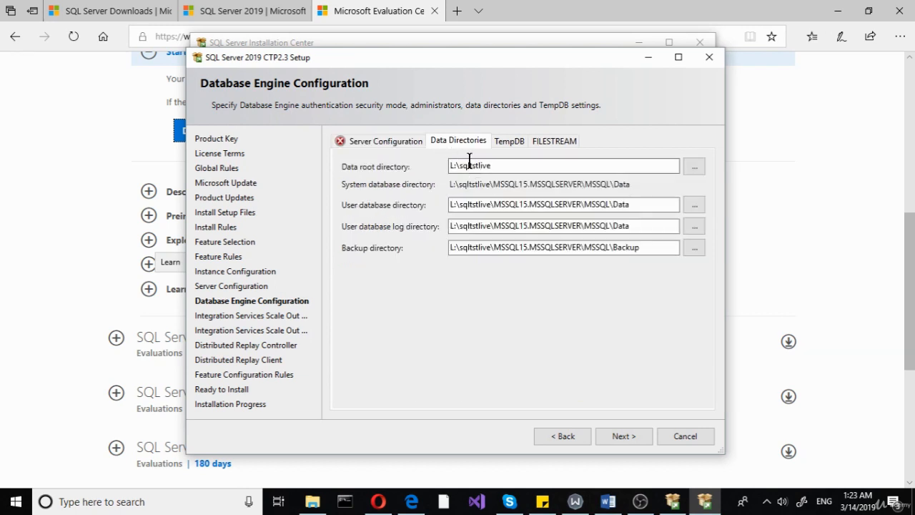
{"action": "left_click", "coordinate": [399, 144]}
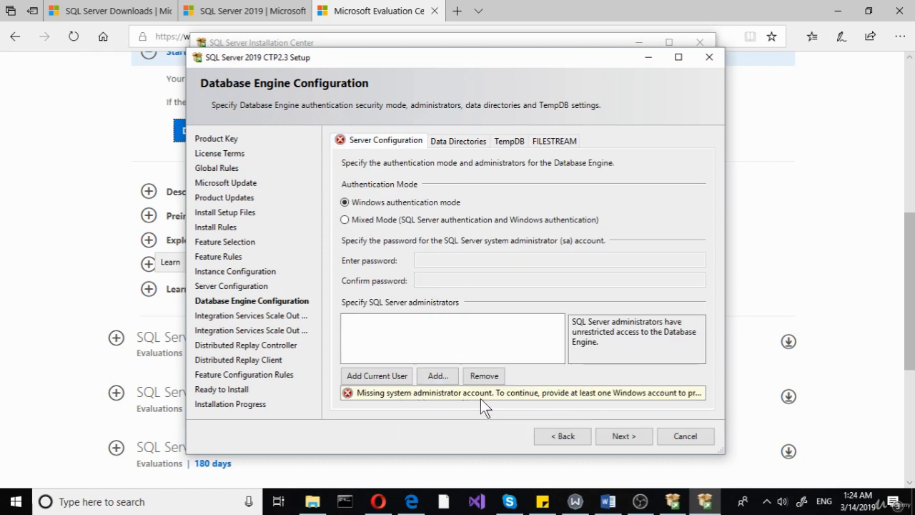
{"action": "left_click", "coordinate": [379, 375]}
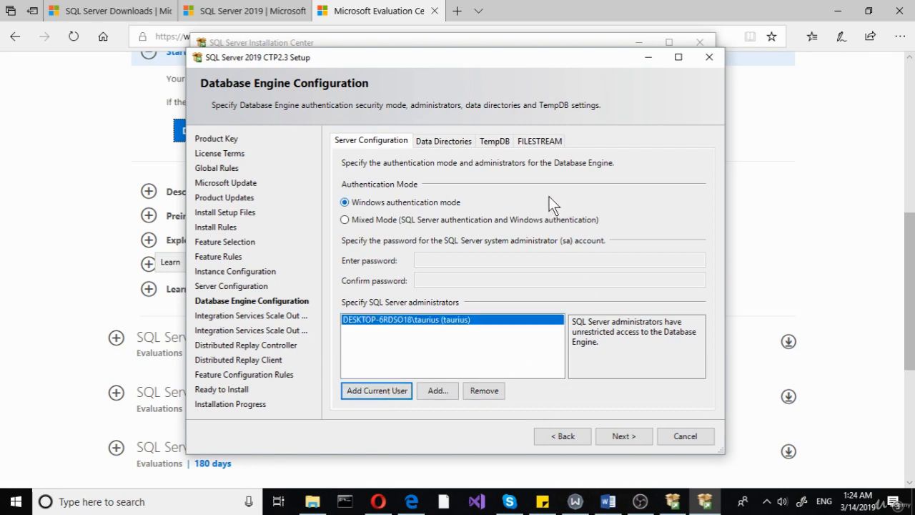
Enable FILESTREAM for Transact-SQL access, file I/O access and remote client access, then continue.
{"action": "left_click", "coordinate": [465, 141]}
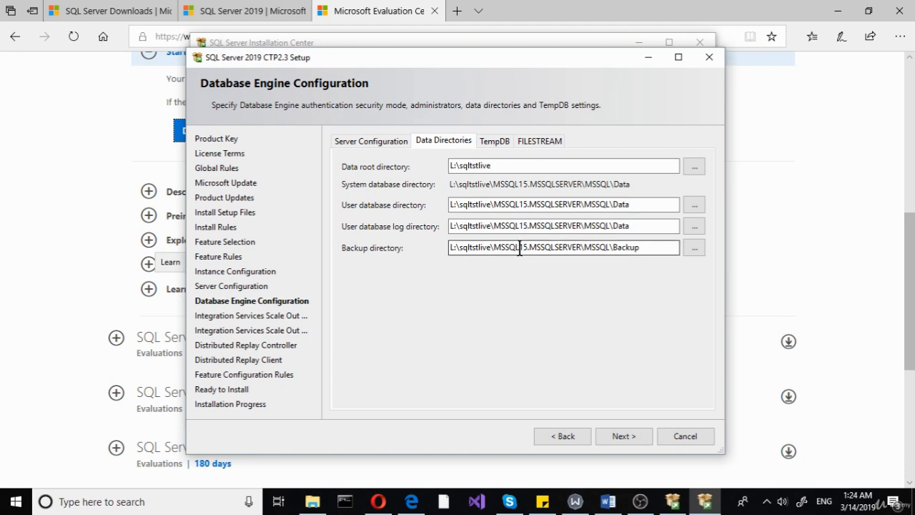
{"action": "left_click", "coordinate": [497, 142]}
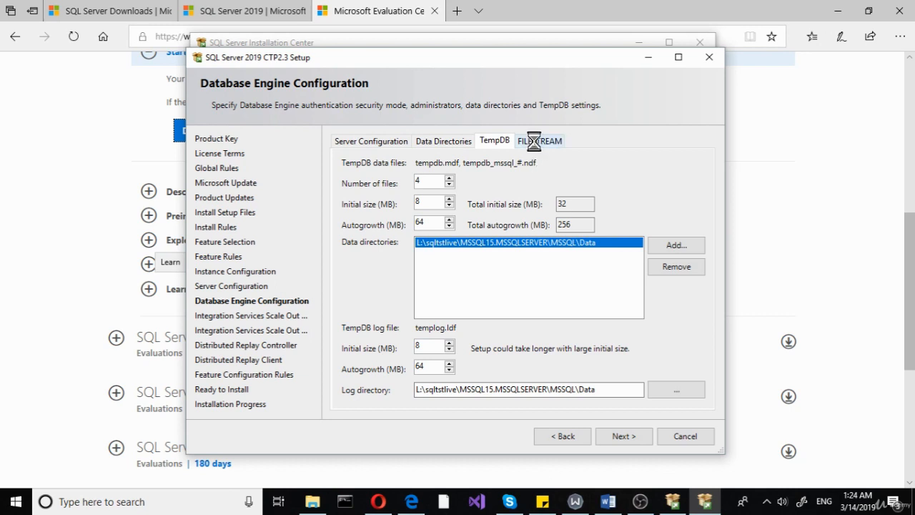
{"action": "left_click", "coordinate": [534, 140]}
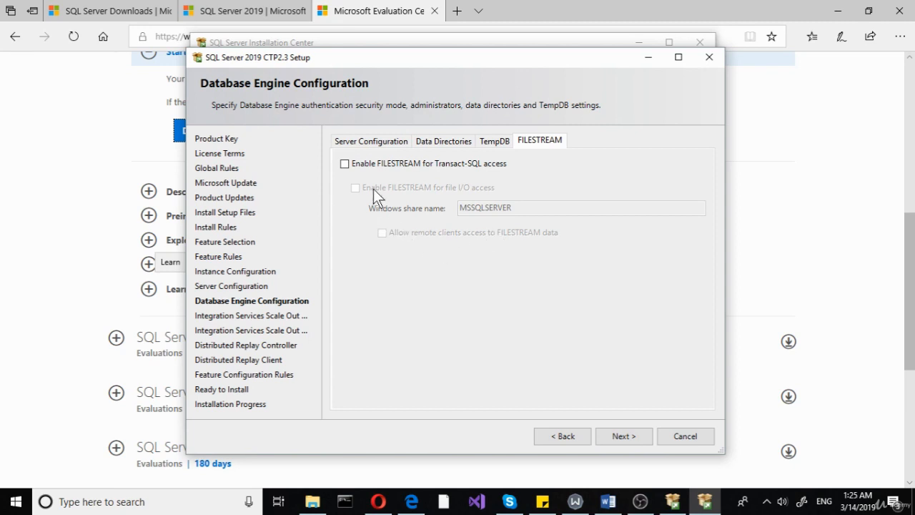
{"action": "left_click", "coordinate": [375, 168]}
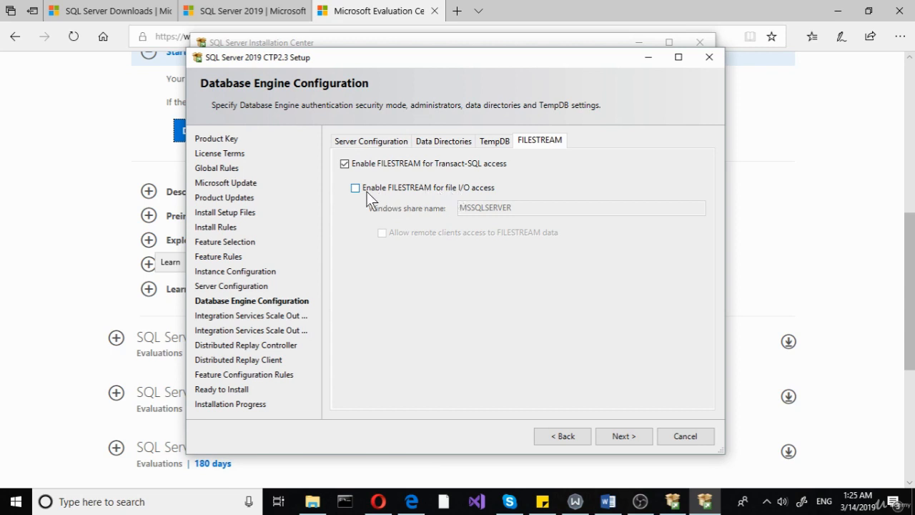
{"action": "left_click", "coordinate": [399, 191]}
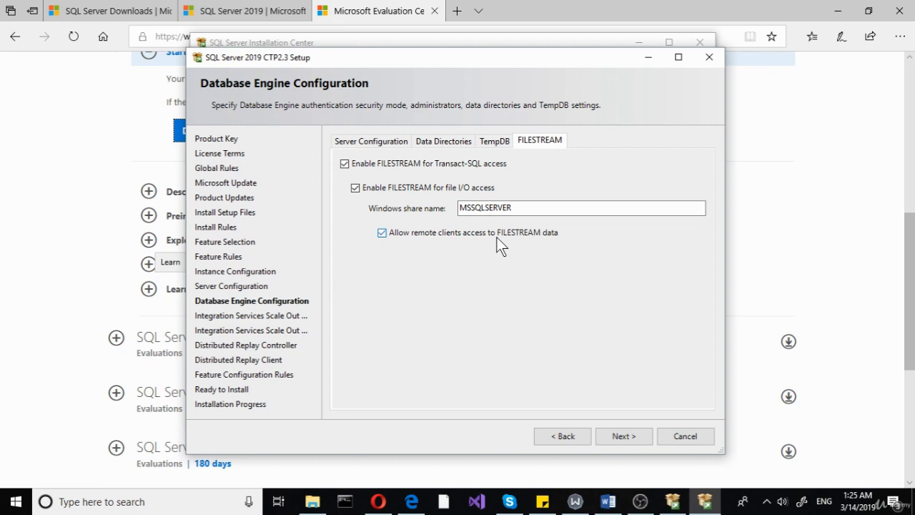
{"action": "left_click", "coordinate": [497, 238]}
{"action": "left_click", "coordinate": [623, 436]}
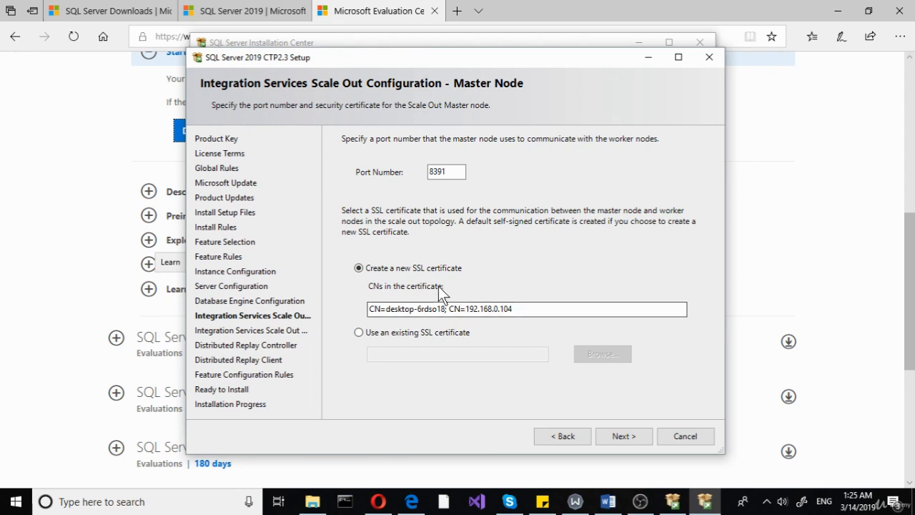
Accept the defaults on the remaining configuration pages, review the summary and start the installation.
{"action": "left_click", "coordinate": [626, 434]}
{"action": "left_click", "coordinate": [623, 436]}
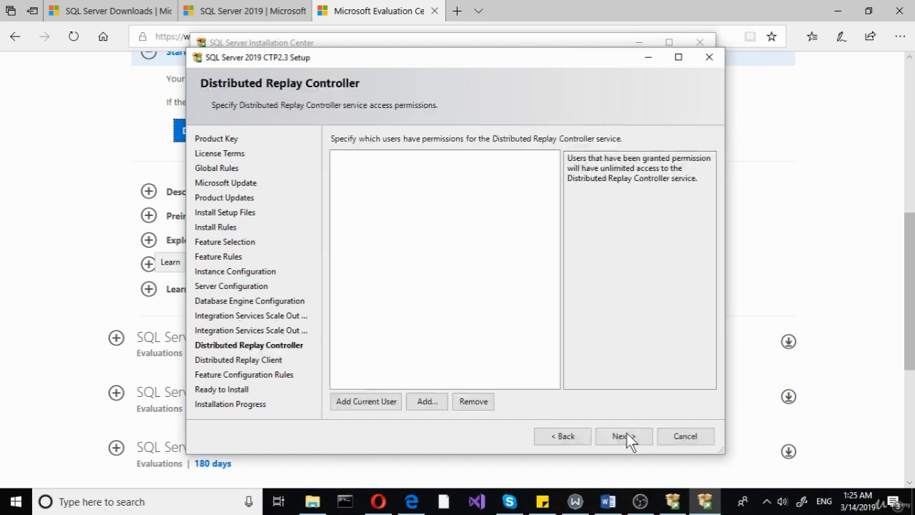
{"action": "left_click", "coordinate": [627, 434]}
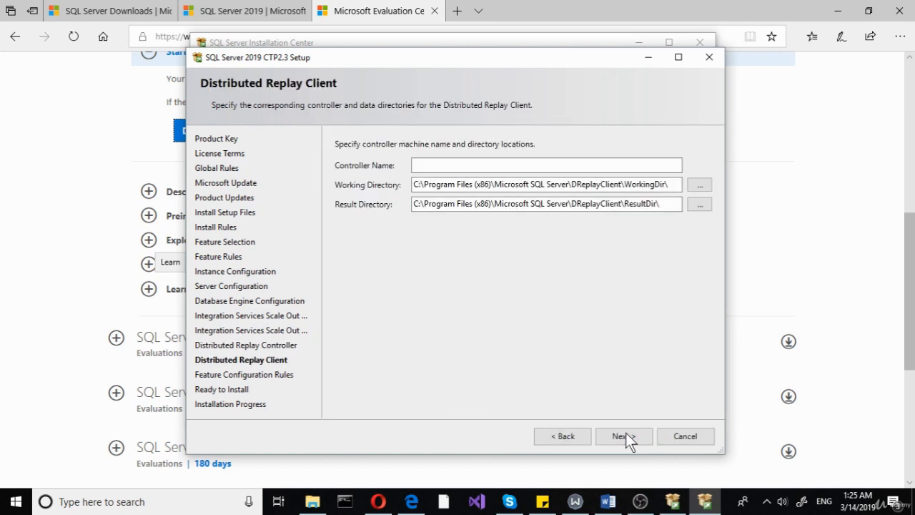
{"action": "left_click", "coordinate": [623, 436]}
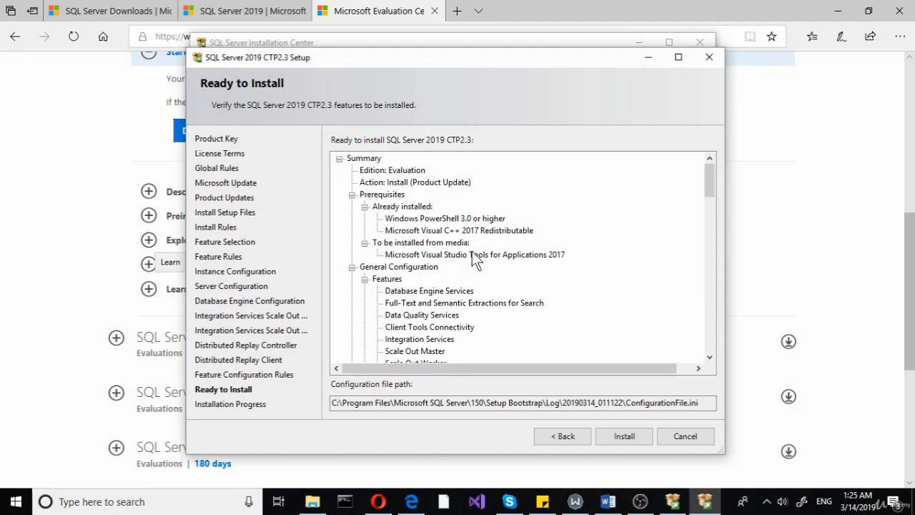
{"action": "left_click_drag", "start_coordinate": [709, 182], "coordinate": [693, 161]}
{"action": "left_click", "coordinate": [632, 438]}
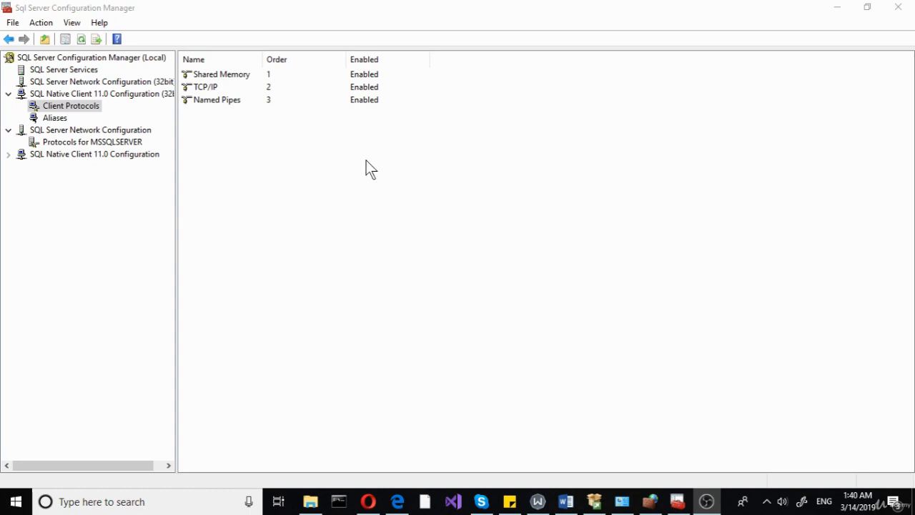
View the client protocols under SQL Native Client 11.0 Configuration.
{"action": "left_click", "coordinate": [366, 161]}
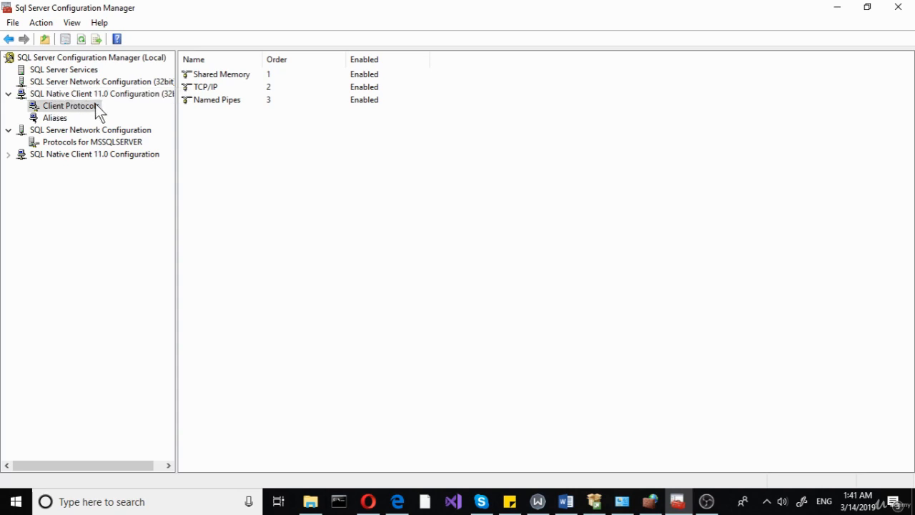
{"action": "left_click", "coordinate": [66, 108]}
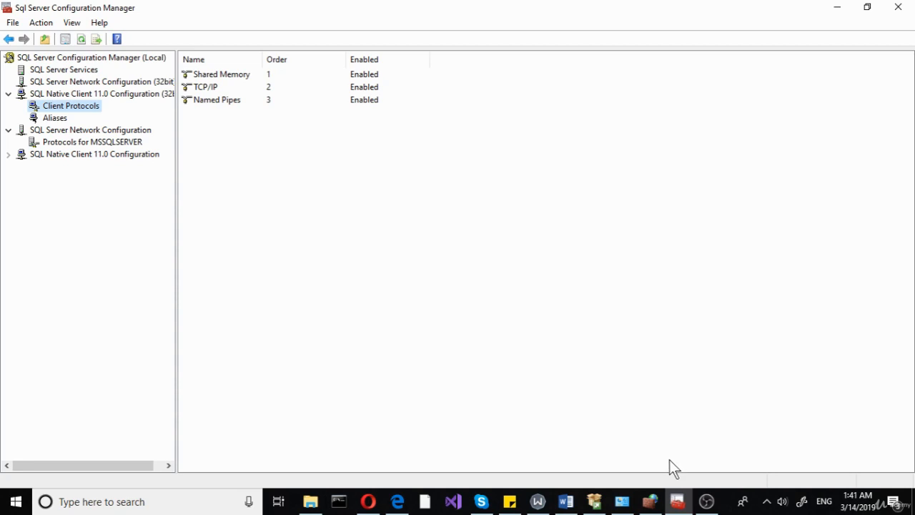
Switch to Windows Defender Firewall with Advanced Security and start creating a new inbound rule.
{"action": "left_click", "coordinate": [654, 494]}
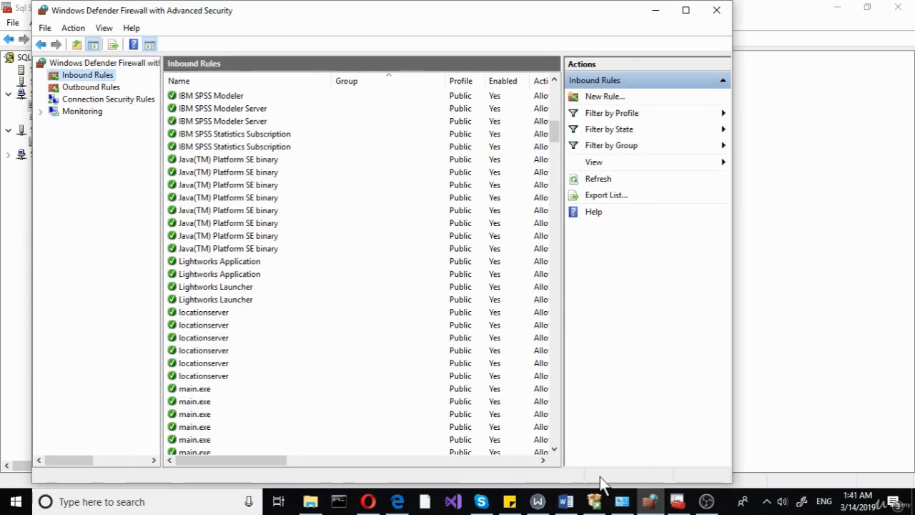
{"action": "left_click", "coordinate": [622, 501]}
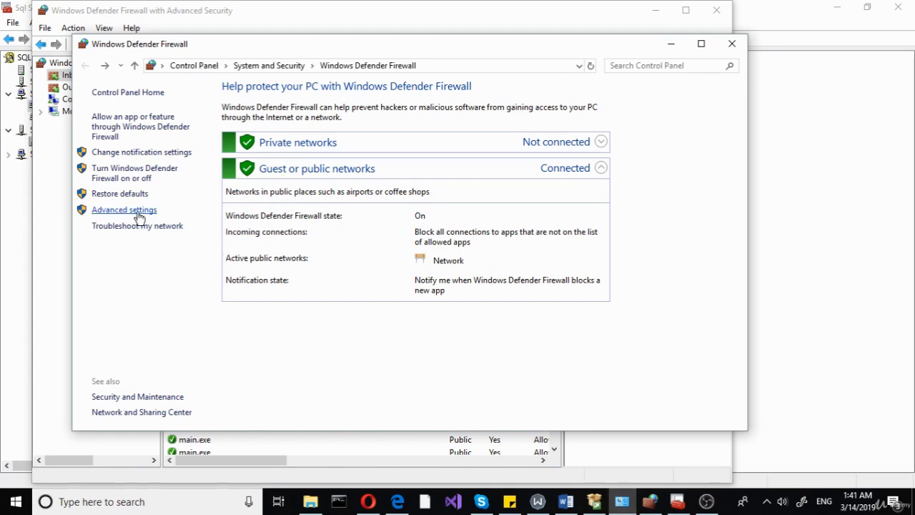
{"action": "left_click", "coordinate": [731, 44]}
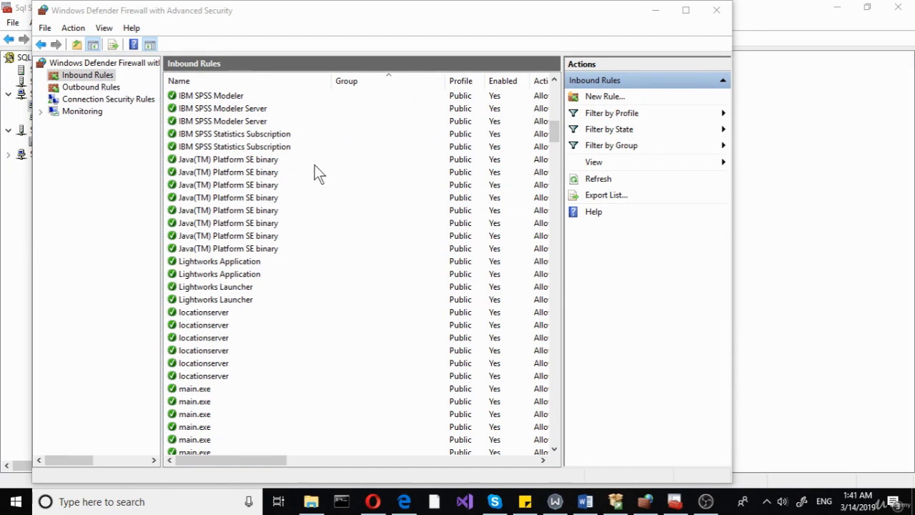
{"action": "left_click", "coordinate": [604, 98]}
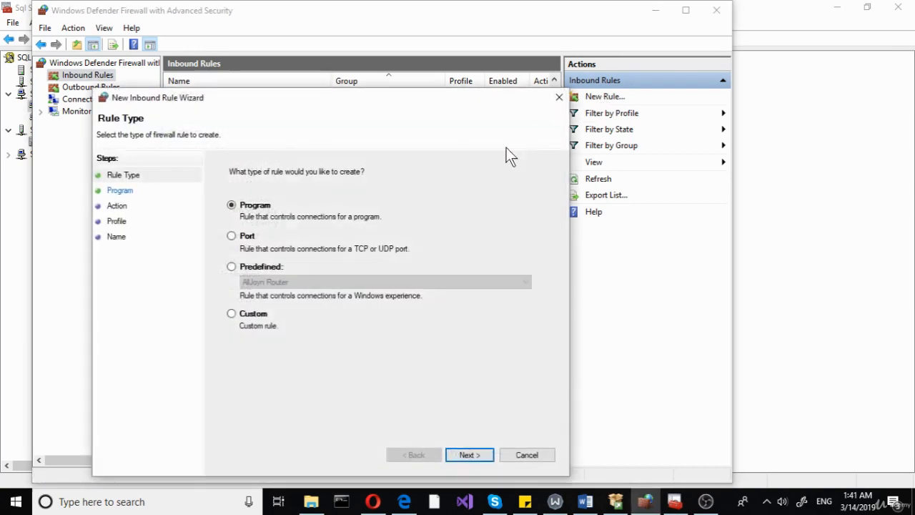
Create an inbound Port rule for TCP specific local port 1433 that allows the connection on Domain, Private and Public profiles.
{"action": "left_click", "coordinate": [244, 239]}
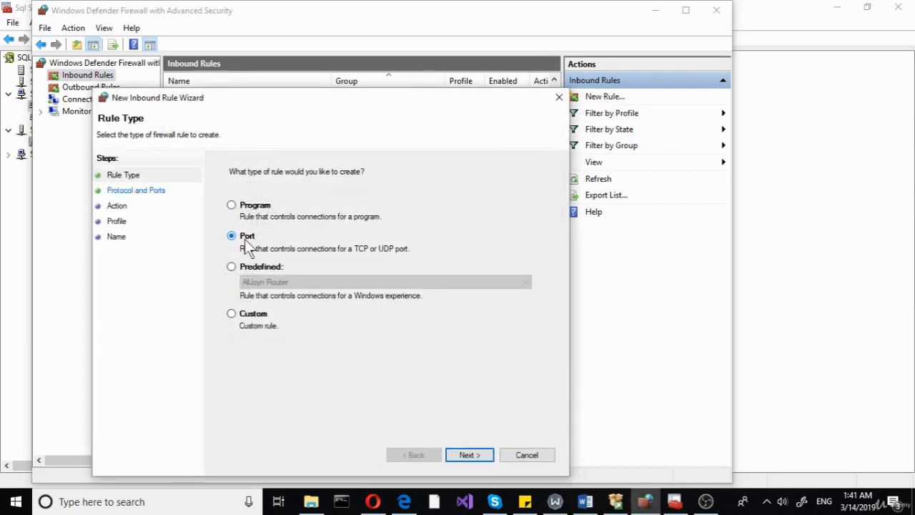
{"action": "left_click", "coordinate": [470, 460]}
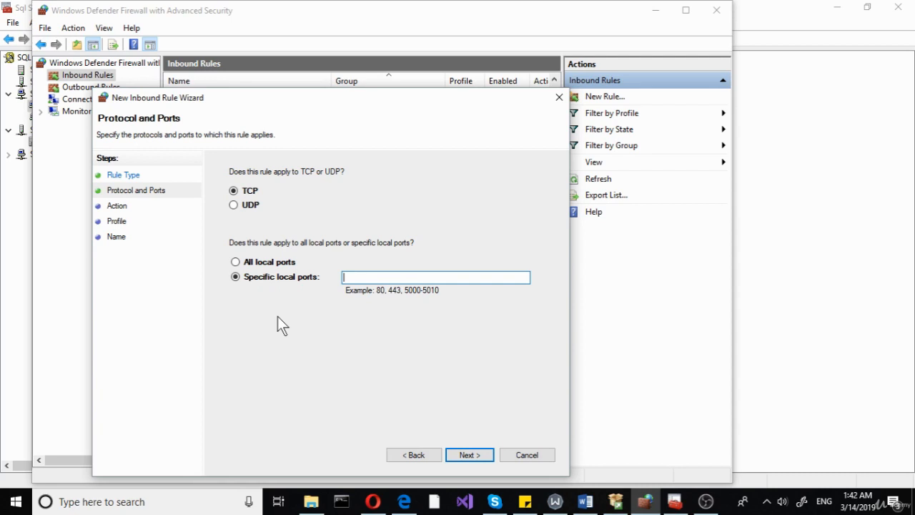
{"action": "type", "text": "1433"}
{"action": "left_click", "coordinate": [471, 459]}
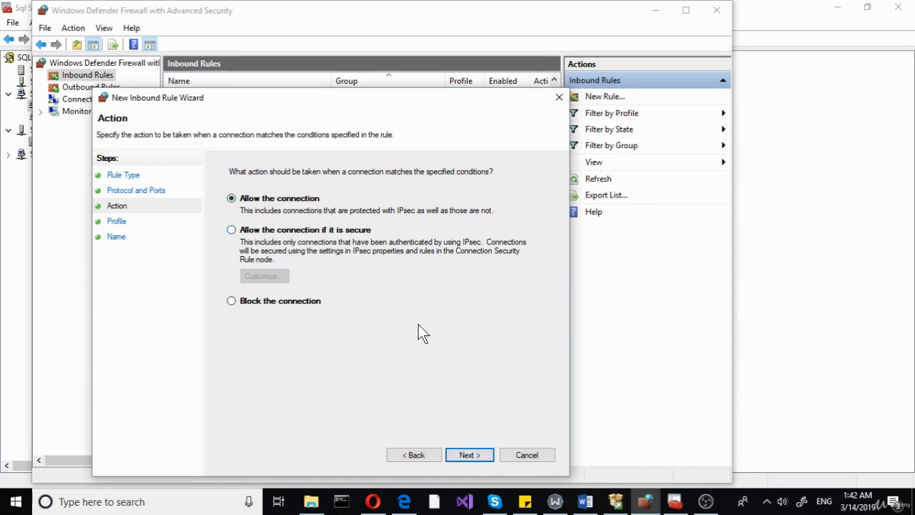
{"action": "left_click", "coordinate": [463, 454]}
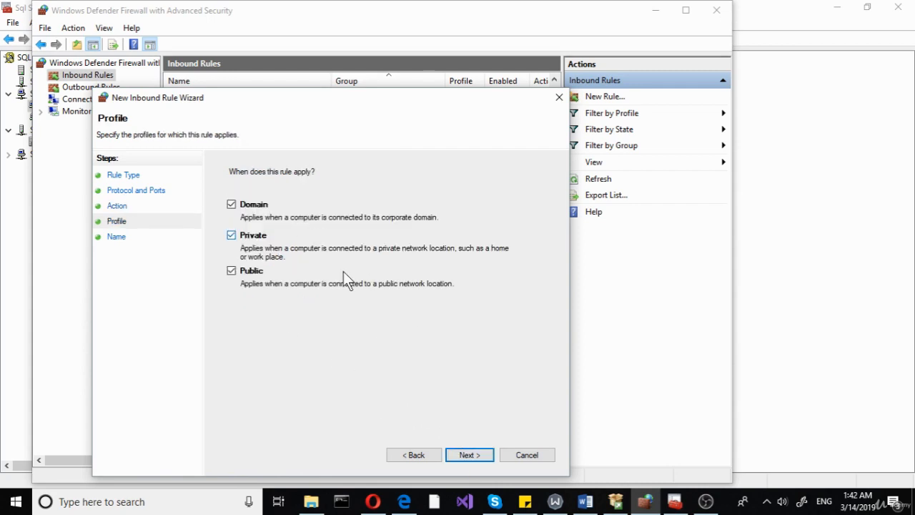
{"action": "left_click", "coordinate": [466, 456]}
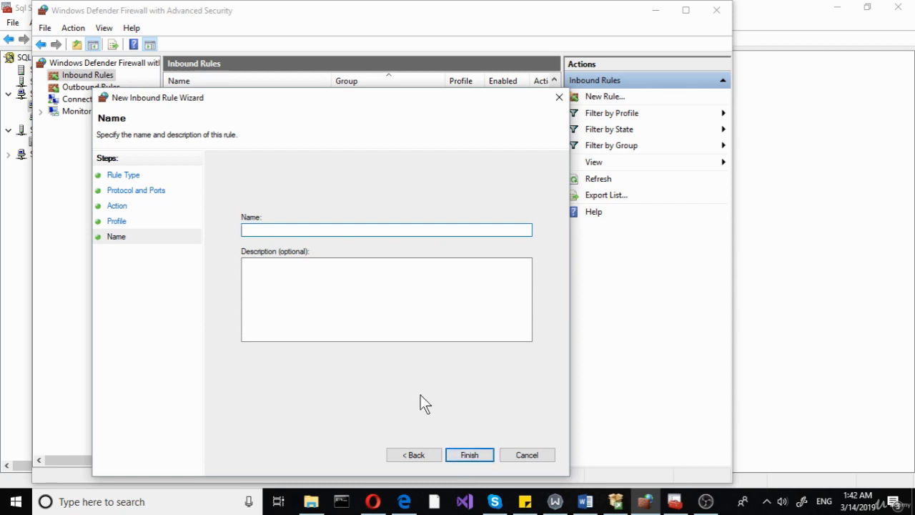
Name the inbound rule 1433allow, finish the wizard and minimize the firewall window.
{"action": "type", "text": "1433allow"}
{"action": "left_click", "coordinate": [466, 456]}
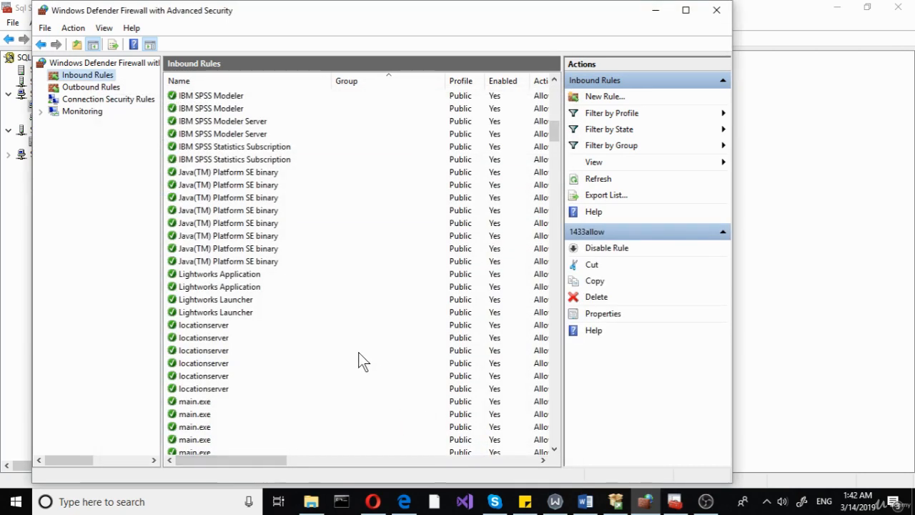
{"action": "left_click", "coordinate": [656, 17]}
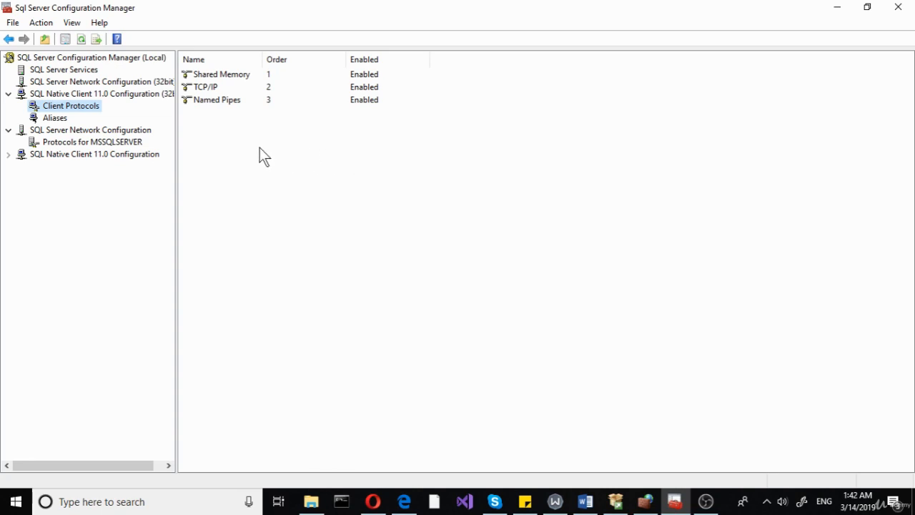
Open the client TCP/IP protocol properties to check its default port, then close them without changes.
{"action": "right_click", "coordinate": [209, 88]}
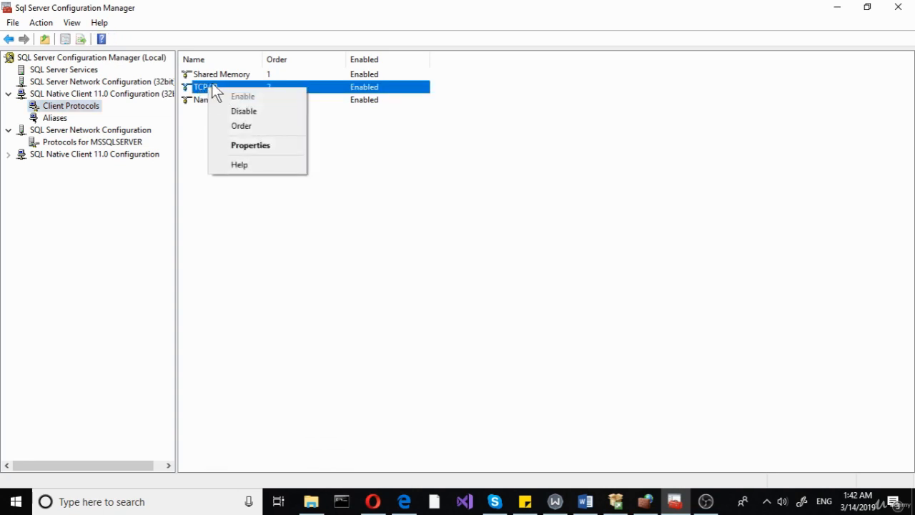
{"action": "left_click", "coordinate": [195, 163]}
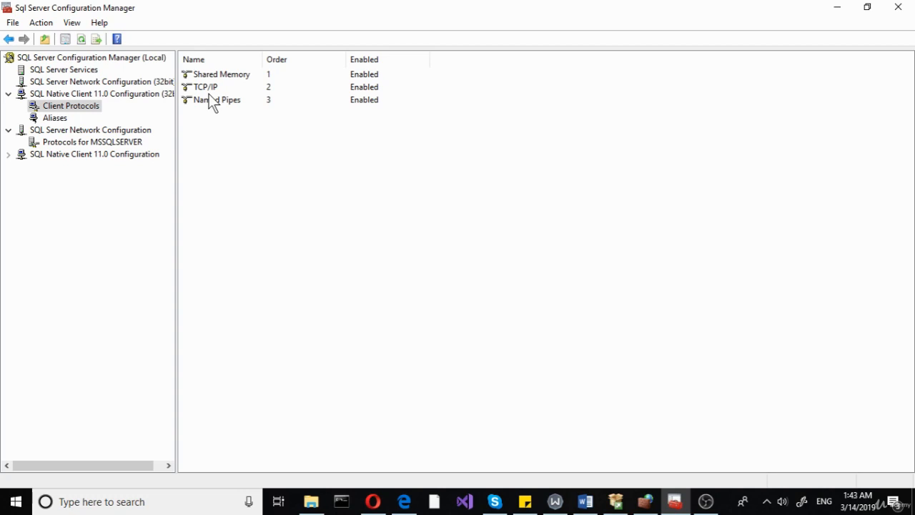
{"action": "right_click", "coordinate": [209, 91]}
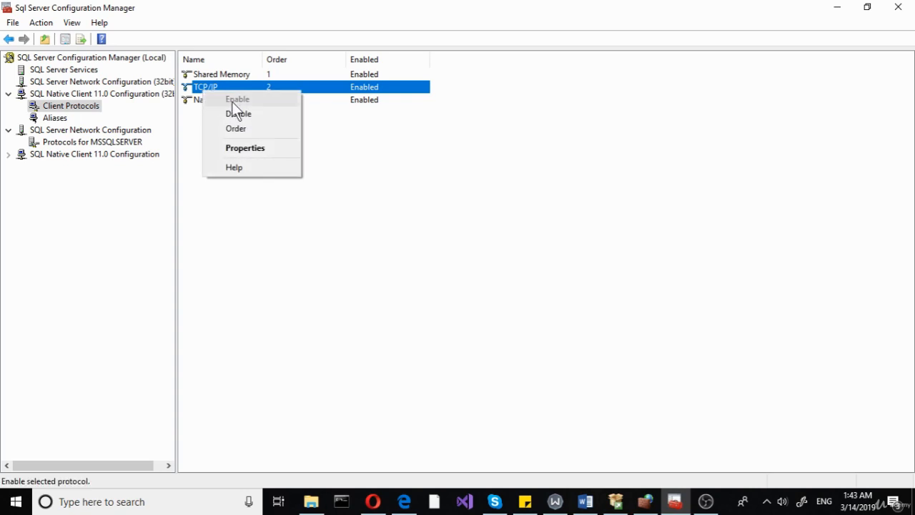
{"action": "left_click", "coordinate": [245, 149]}
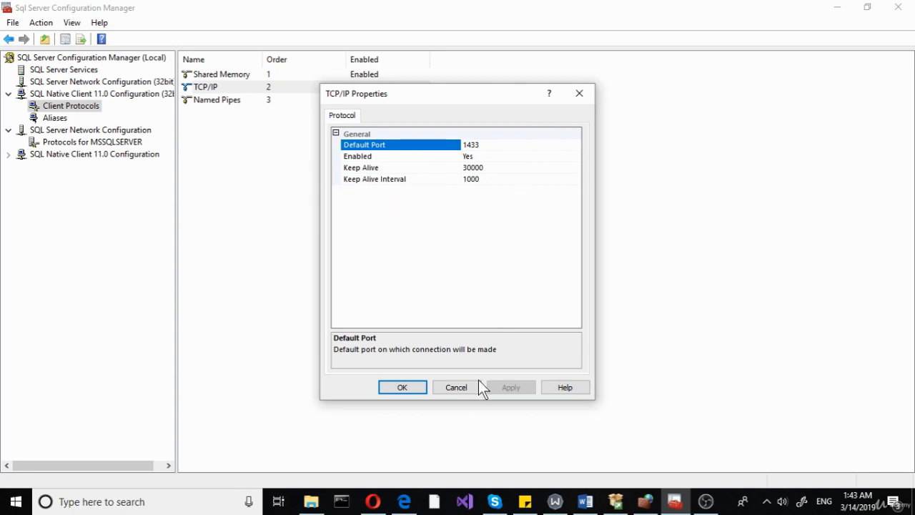
{"action": "left_click", "coordinate": [454, 387]}
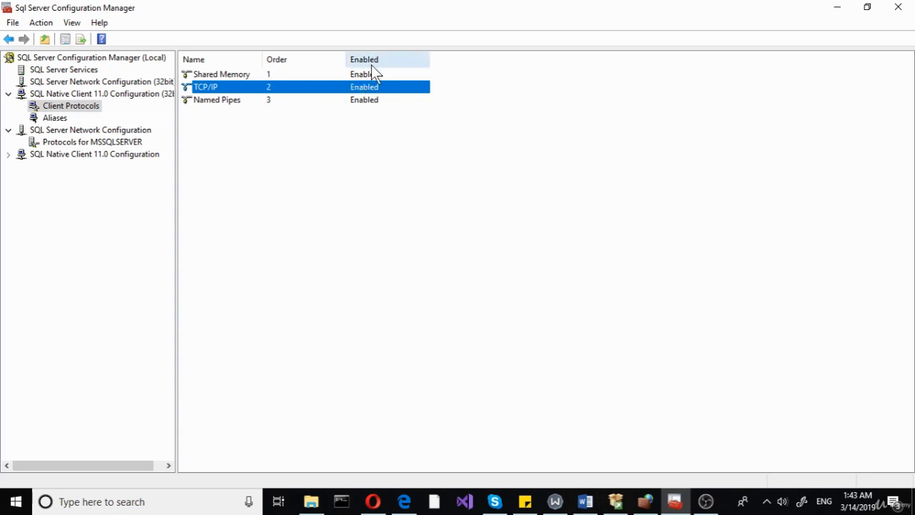
In the TCP/IP properties of Protocols for MSSQLSERVER, set IP10 (127.0.0.1) Enabled to Yes and apply the change.
{"action": "left_click", "coordinate": [46, 117]}
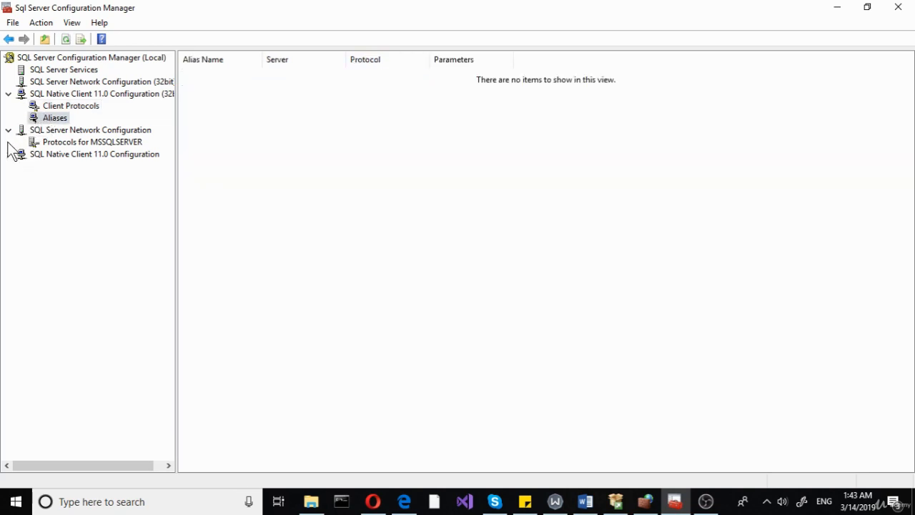
{"action": "left_click", "coordinate": [50, 141]}
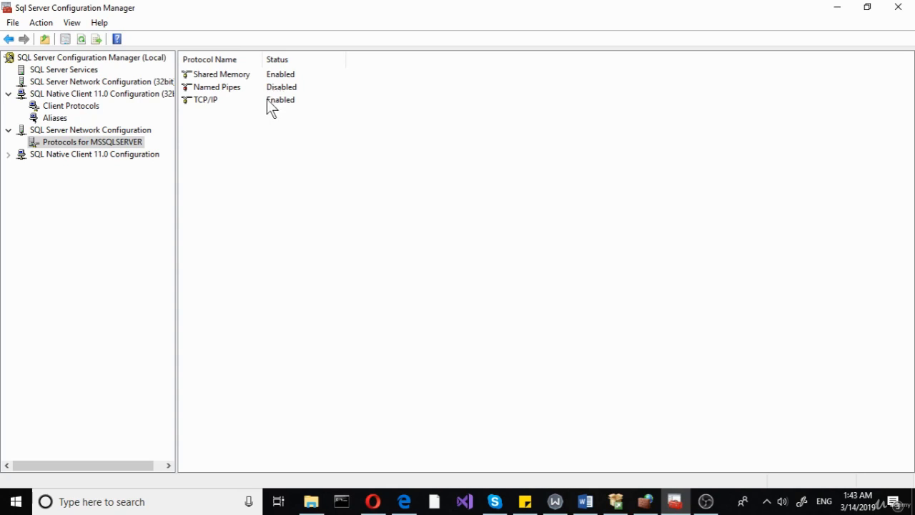
{"action": "right_click", "coordinate": [211, 101]}
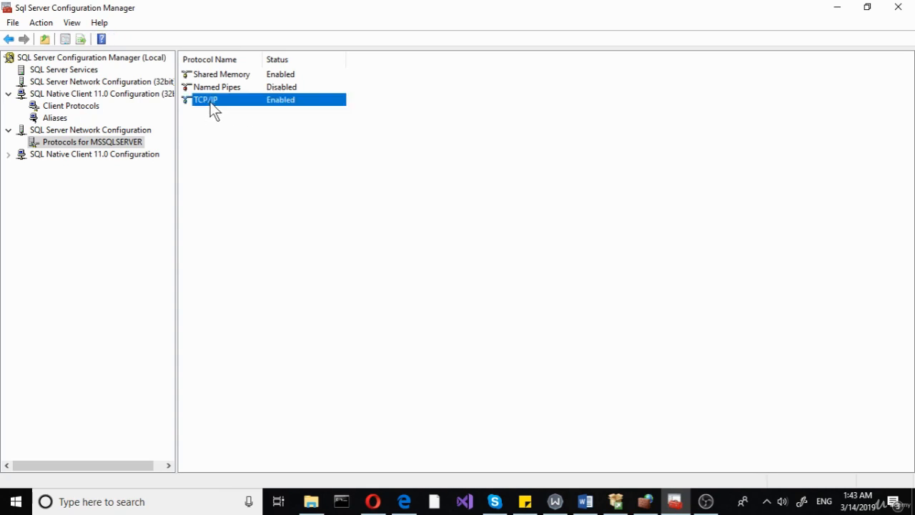
{"action": "left_click", "coordinate": [258, 143]}
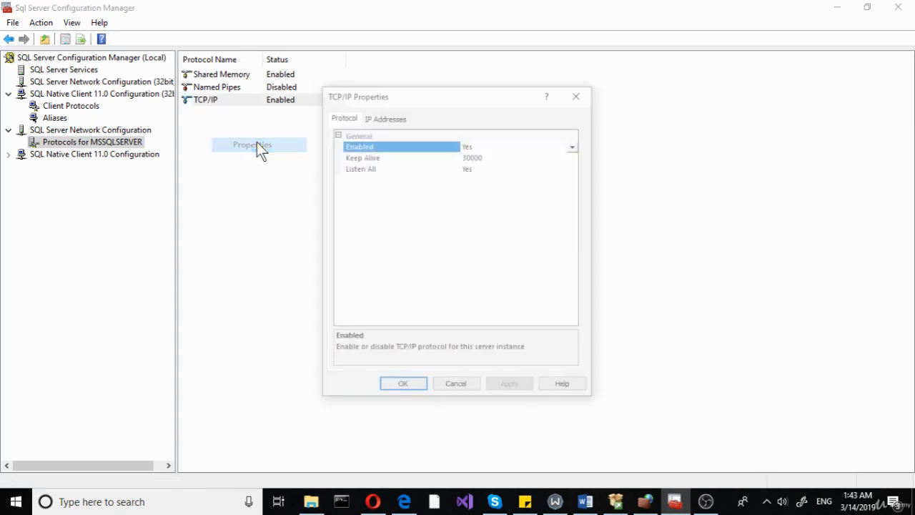
{"action": "left_click", "coordinate": [384, 116]}
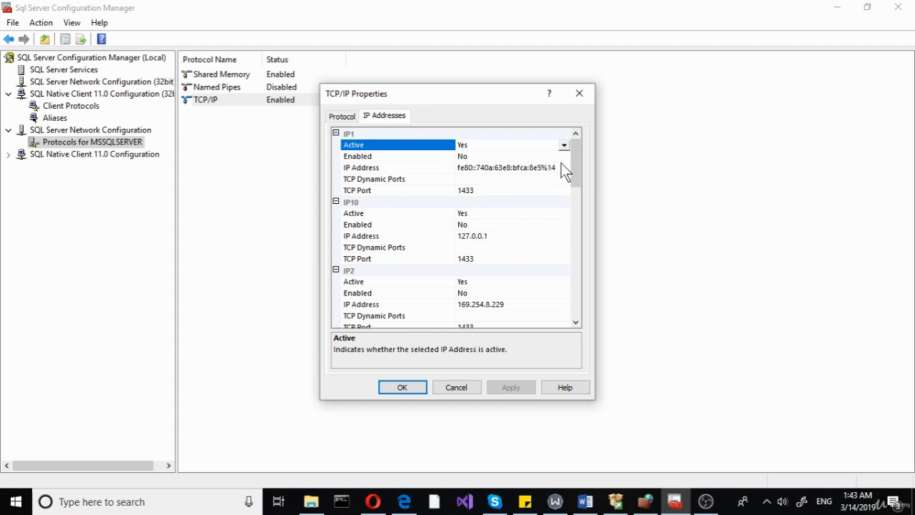
{"action": "left_click", "coordinate": [490, 226]}
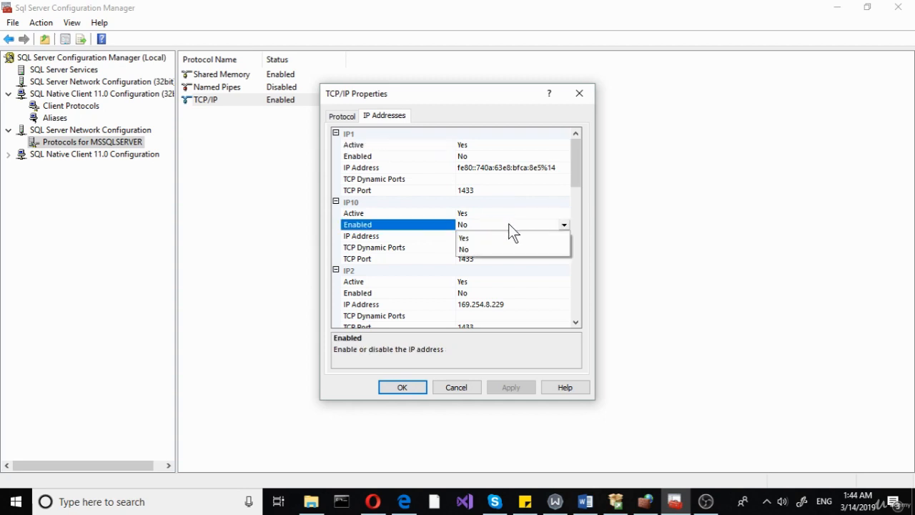
{"action": "left_click", "coordinate": [466, 237]}
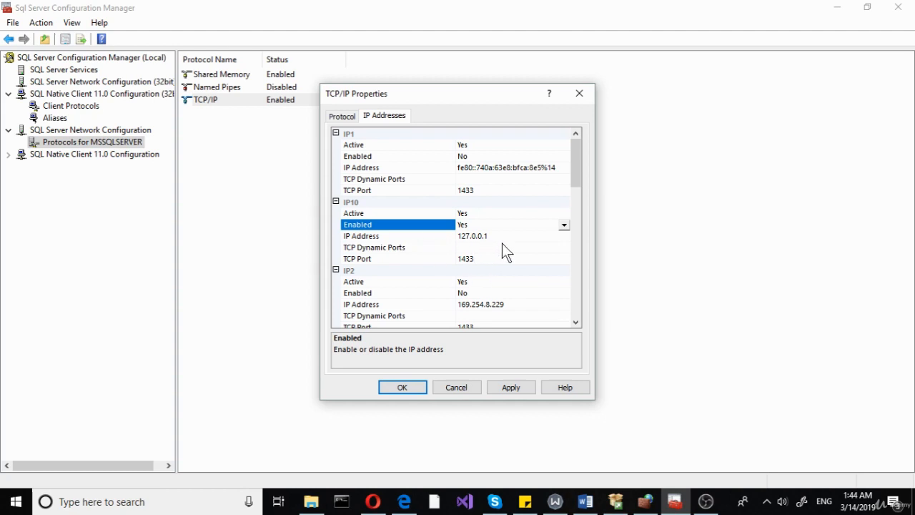
{"action": "left_click", "coordinate": [507, 388]}
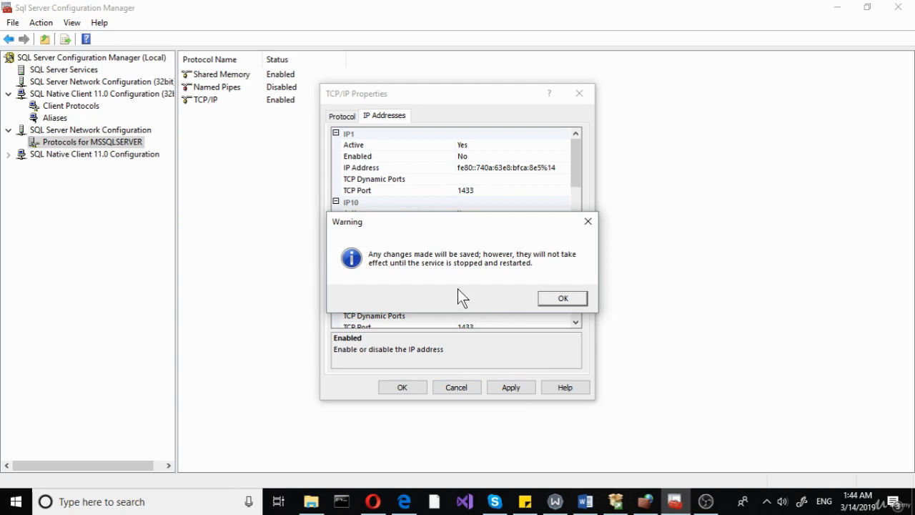
{"action": "left_click", "coordinate": [563, 298]}
{"action": "left_click", "coordinate": [411, 390]}
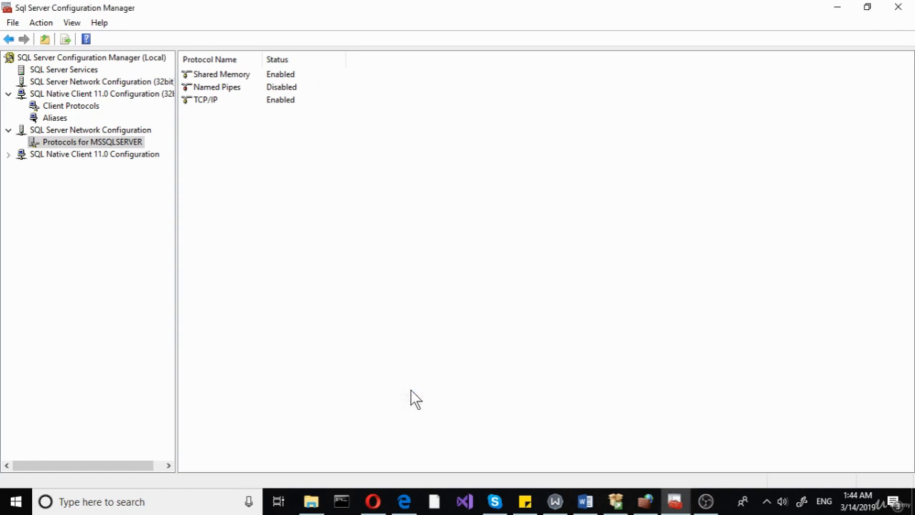
Restart the SQL Server (MSSQLSERVER) service from the SQL Server Services list.
{"action": "right_click", "coordinate": [80, 140]}
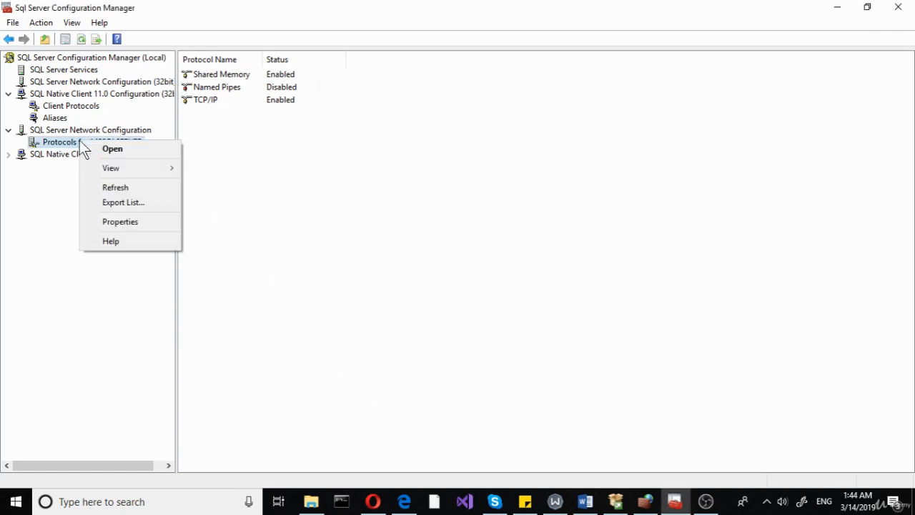
{"action": "left_click", "coordinate": [51, 210]}
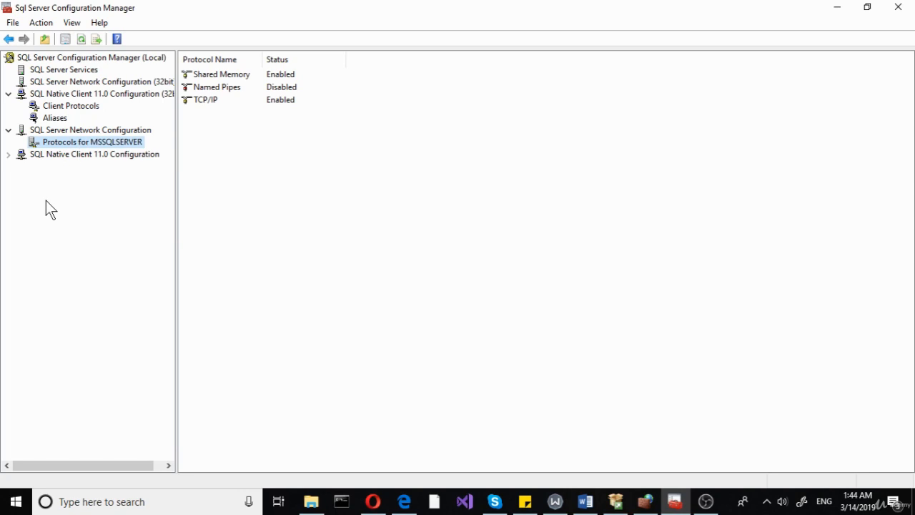
{"action": "left_click", "coordinate": [53, 71]}
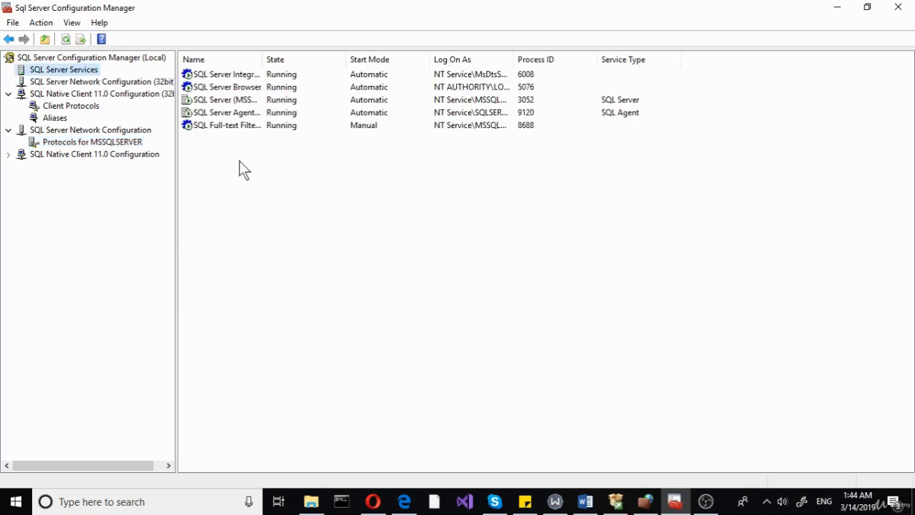
{"action": "left_click_drag", "start_coordinate": [262, 61], "coordinate": [379, 60]}
{"action": "right_click", "coordinate": [228, 99]}
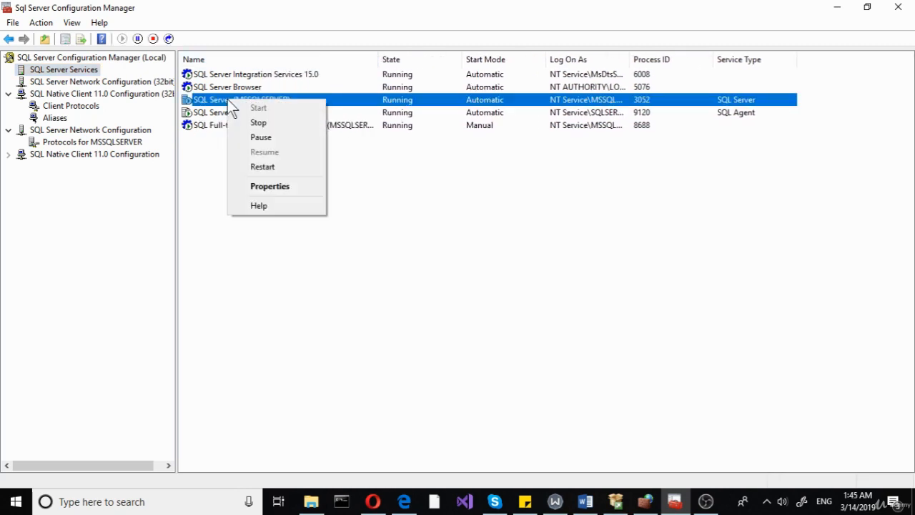
{"action": "left_click", "coordinate": [270, 170]}
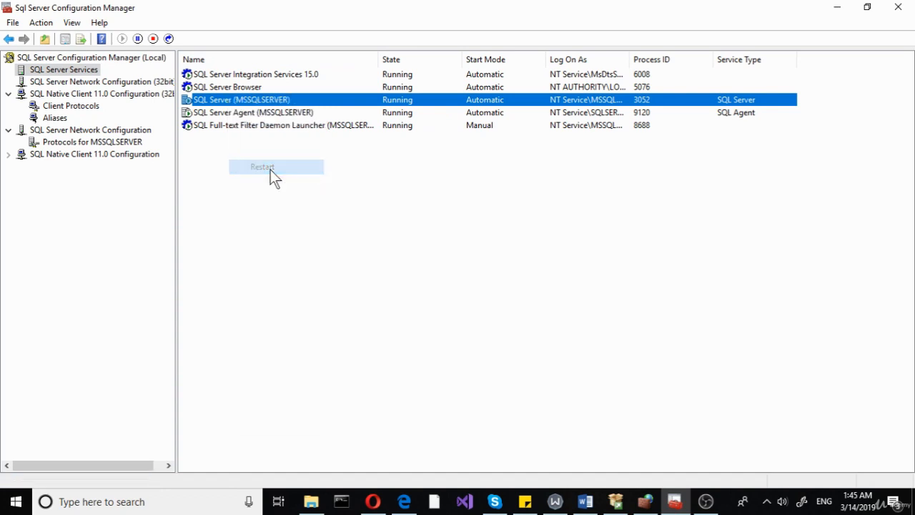